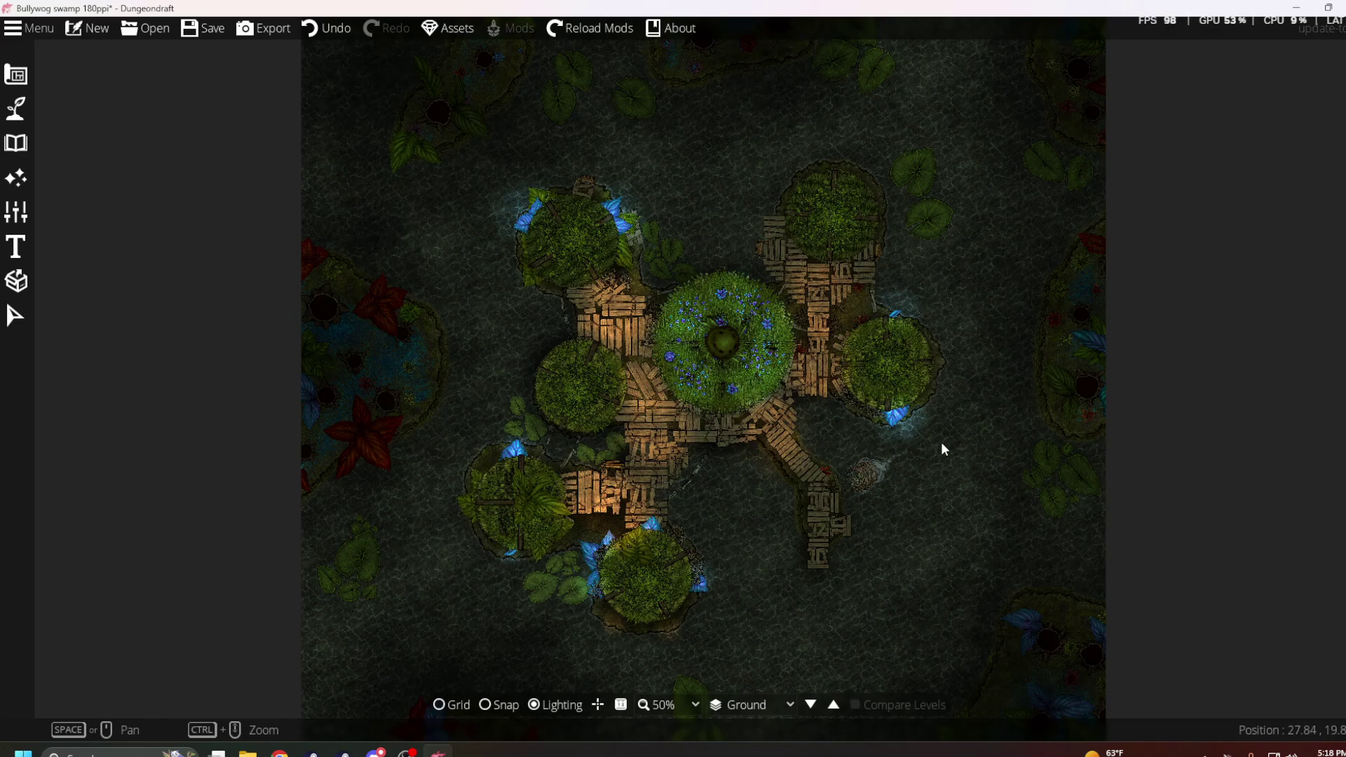
Examine the swamp village map's round huts, plank walkways and flower-covered central roof
scroll(463, 406, "up", 2)
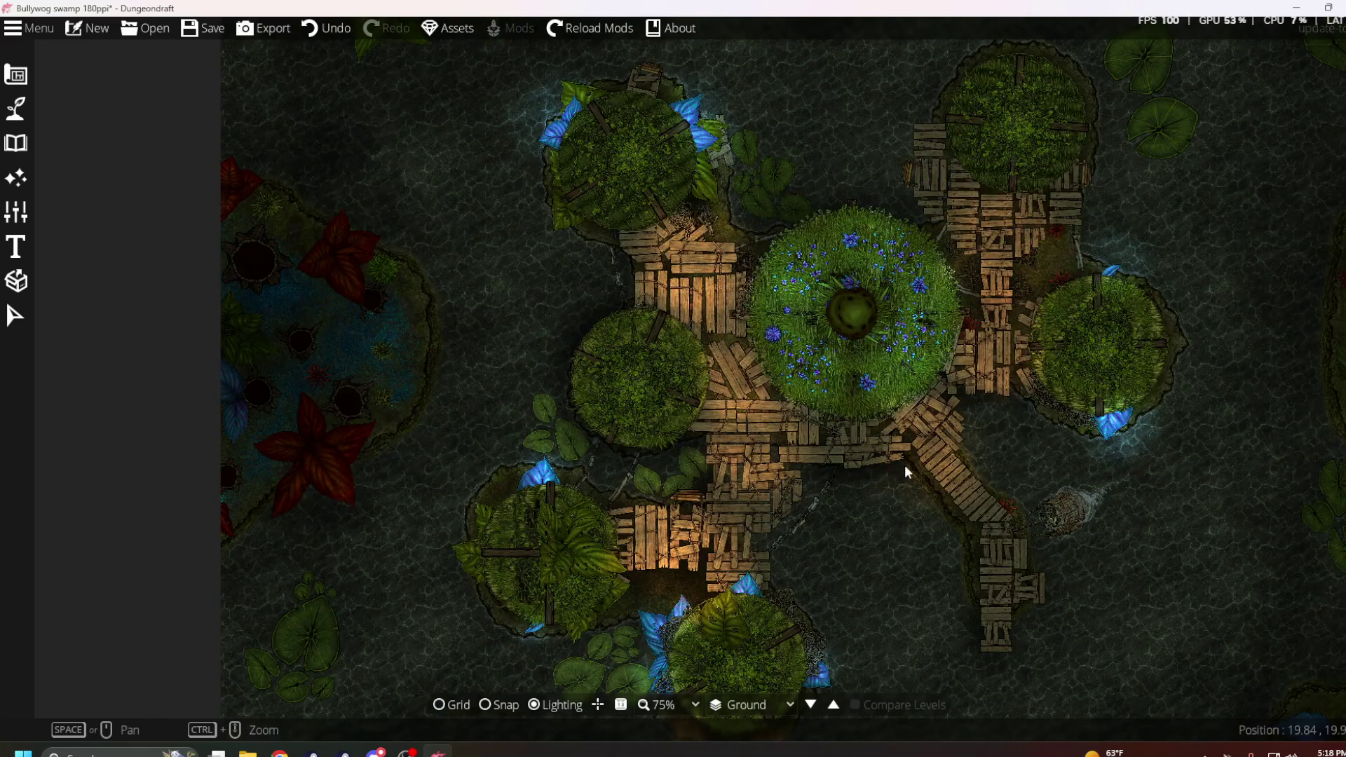
left_click_drag(865, 522, 752, 500)
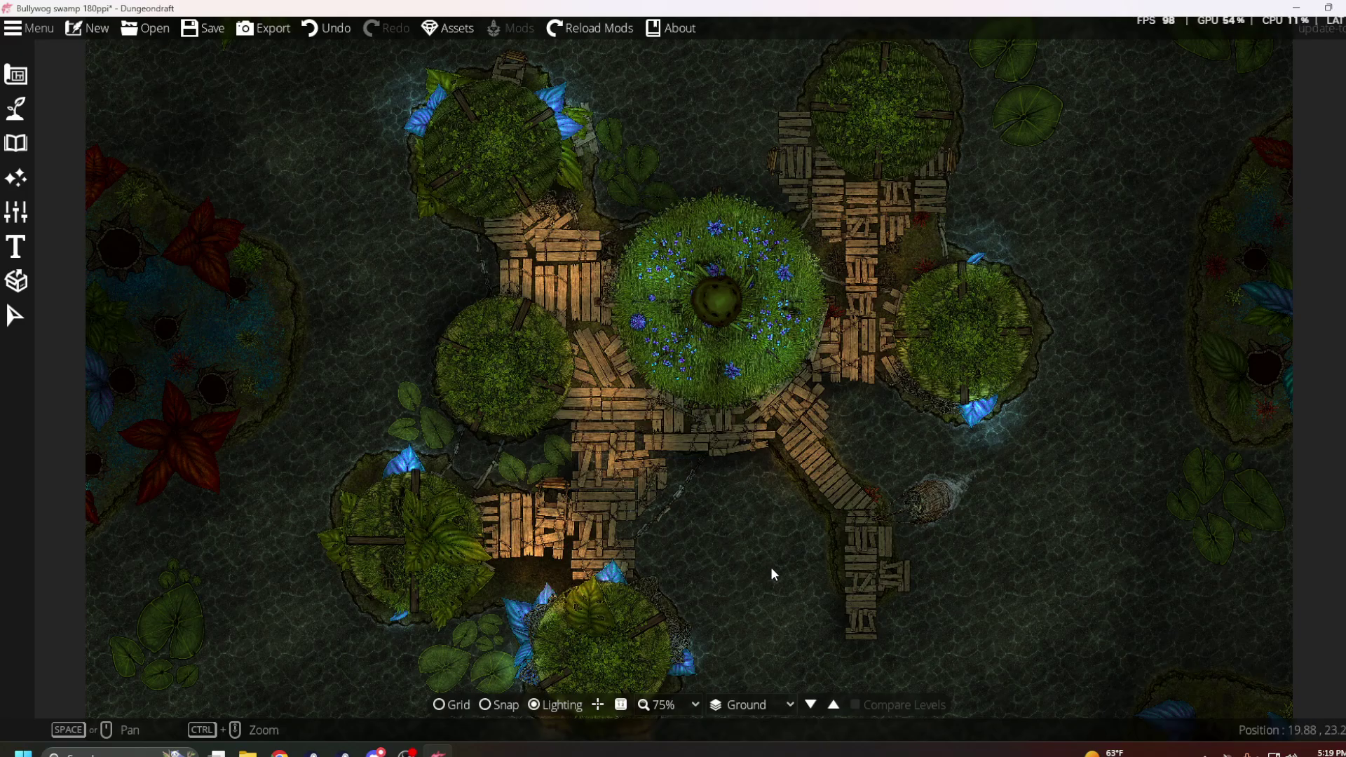
scroll(768, 566, "down", 4)
scroll(720, 568, "up", 5)
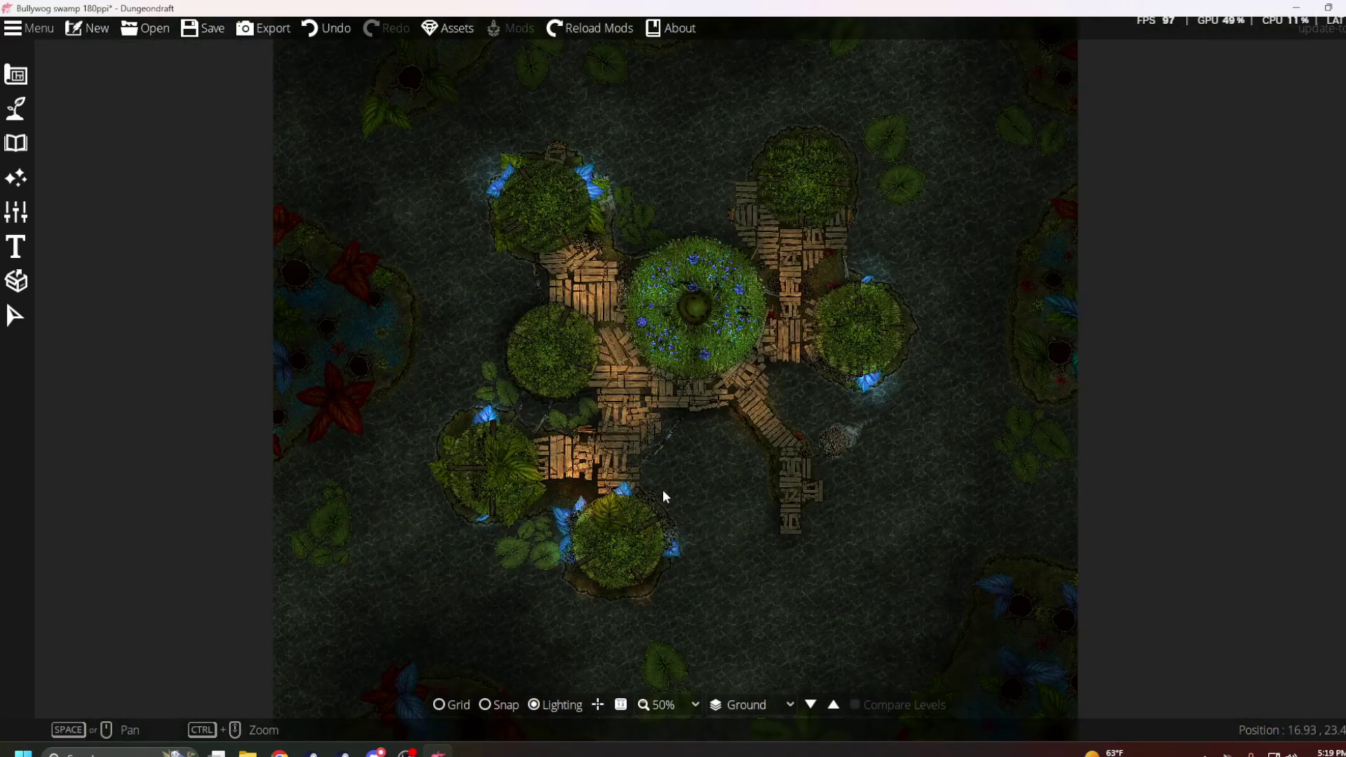
scroll(657, 386, "down", 2)
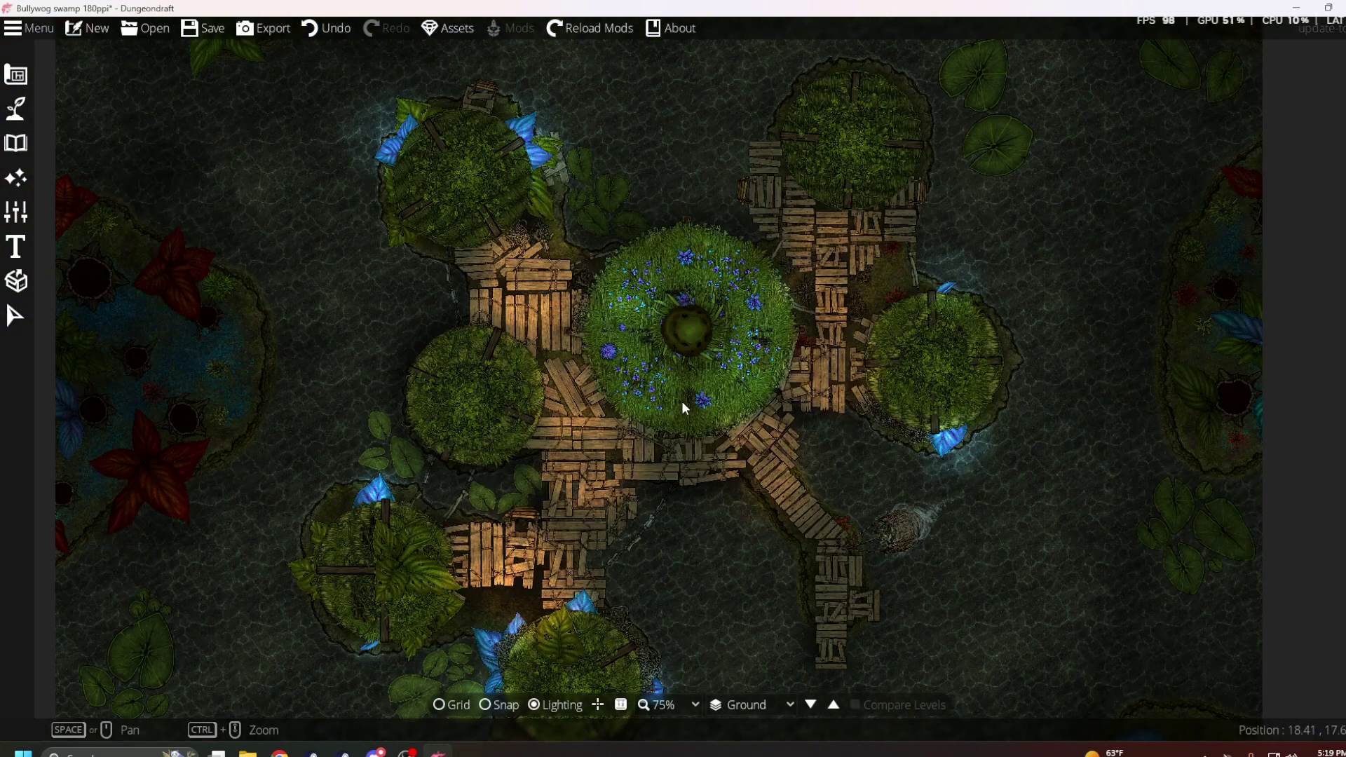
scroll(679, 329, "up", 1)
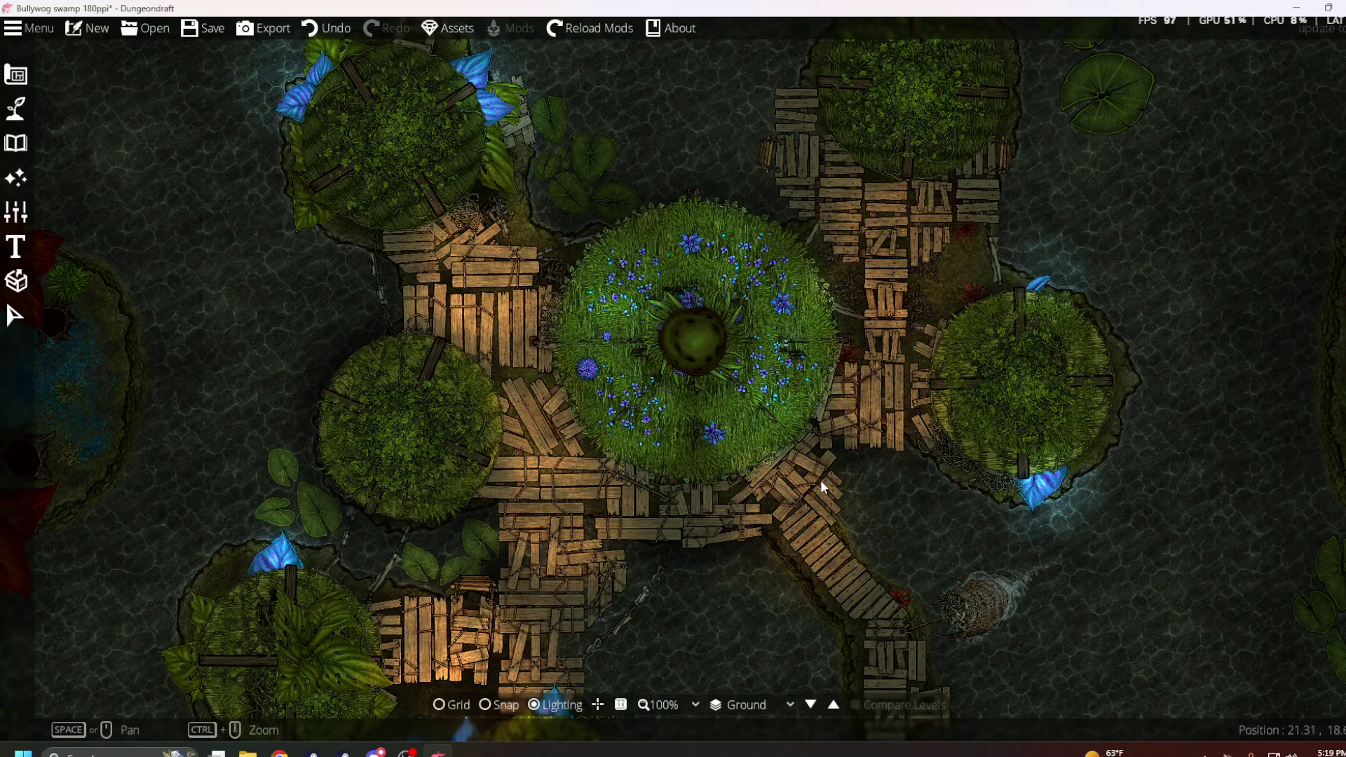
left_click_drag(775, 469, 847, 296)
scroll(301, 504, "up", 2)
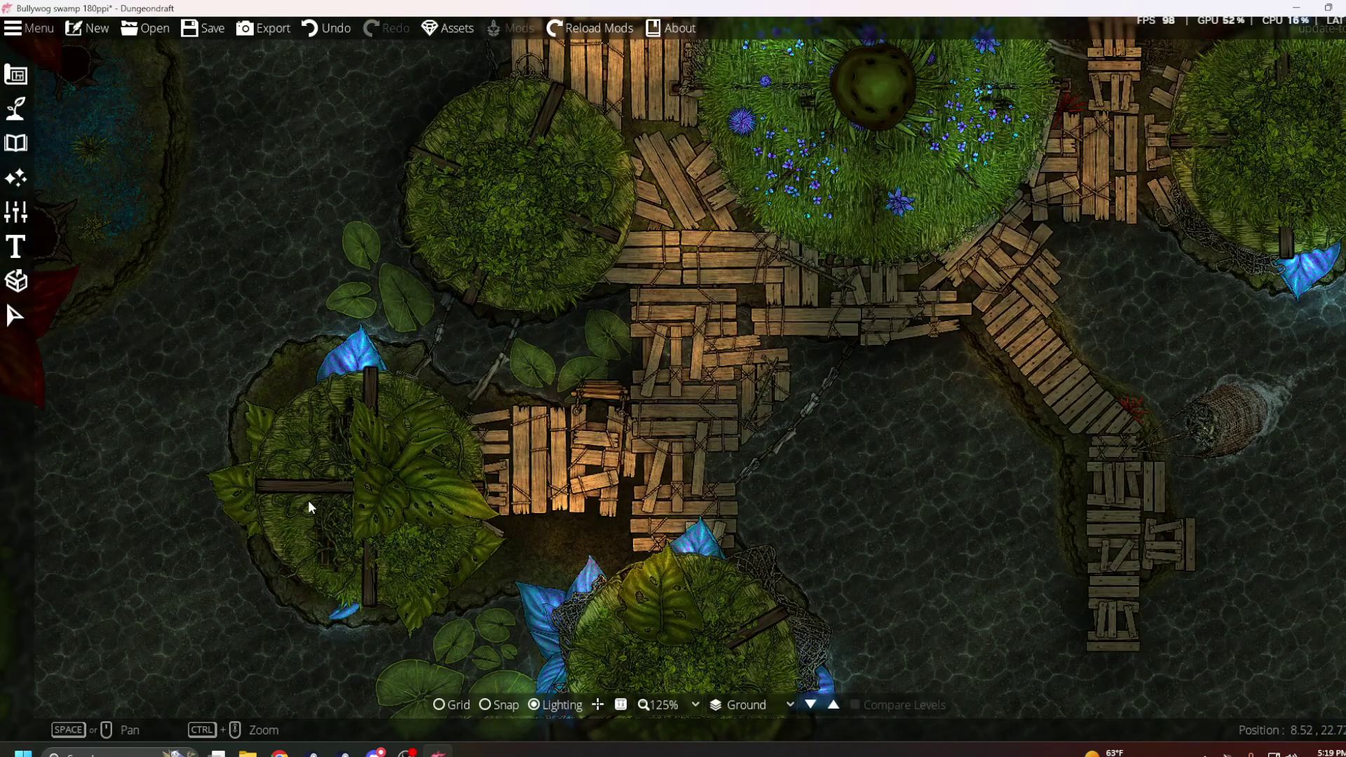
Try to select and shift the roof pieces of the round hut west of the central flower-covered hut
left_click(14, 315)
key("Up")
key("Left")
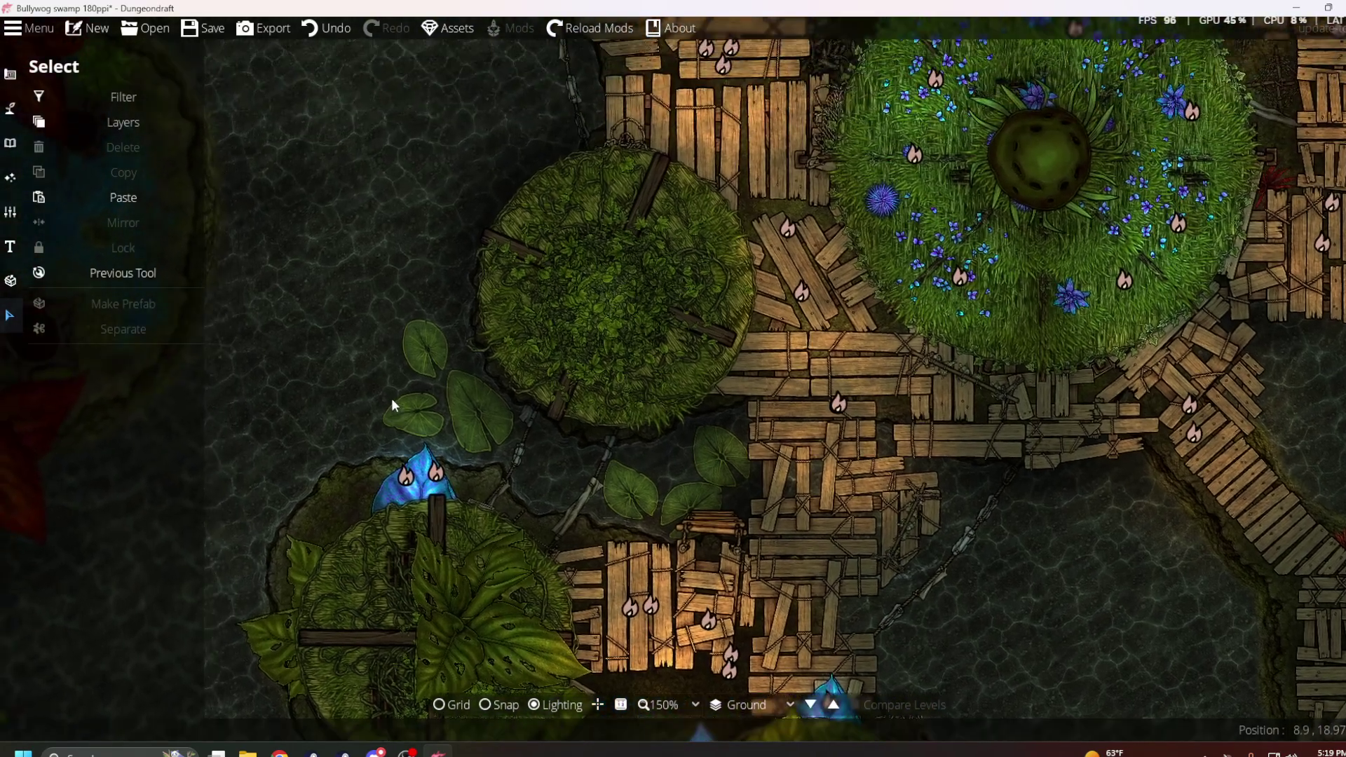
left_click_drag(521, 236, 674, 311)
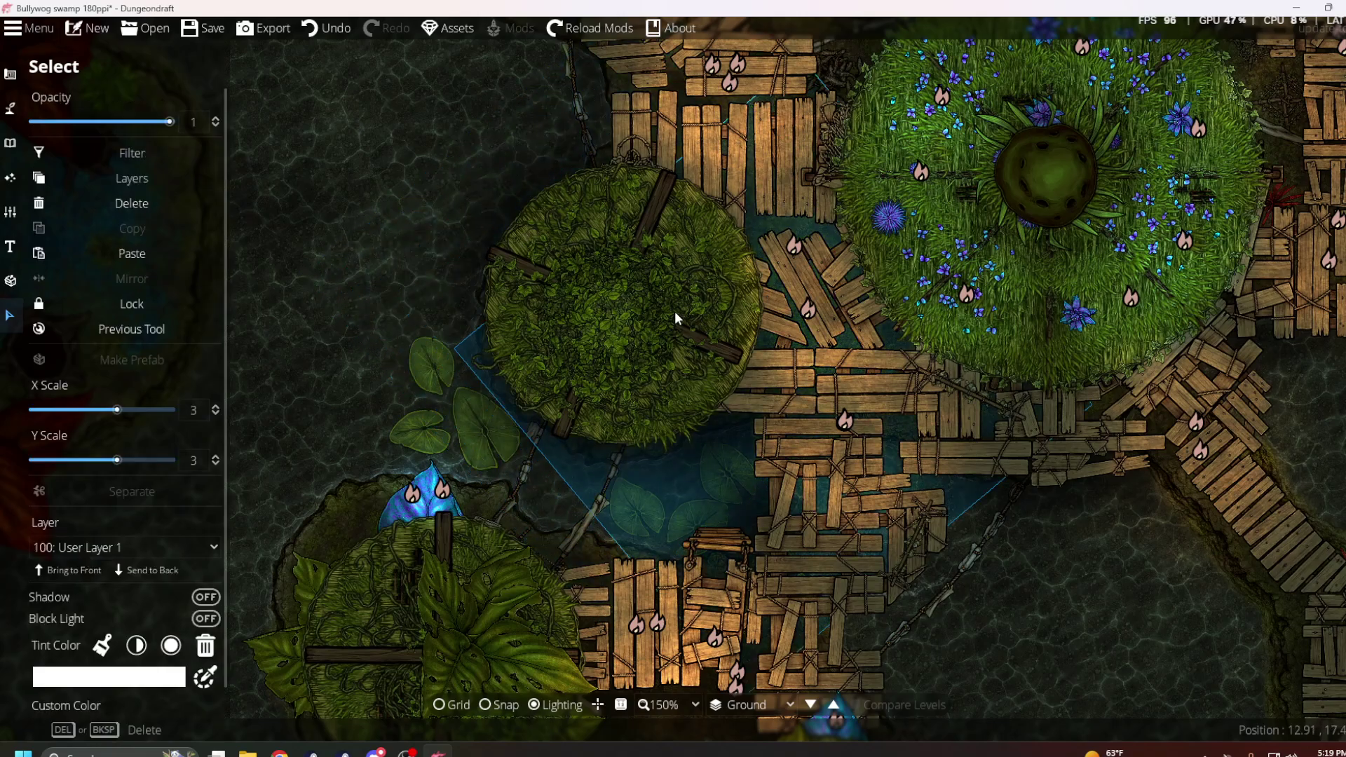
key("ctrl+z")
left_click_drag(519, 246, 440, 249)
key("ctrl+z")
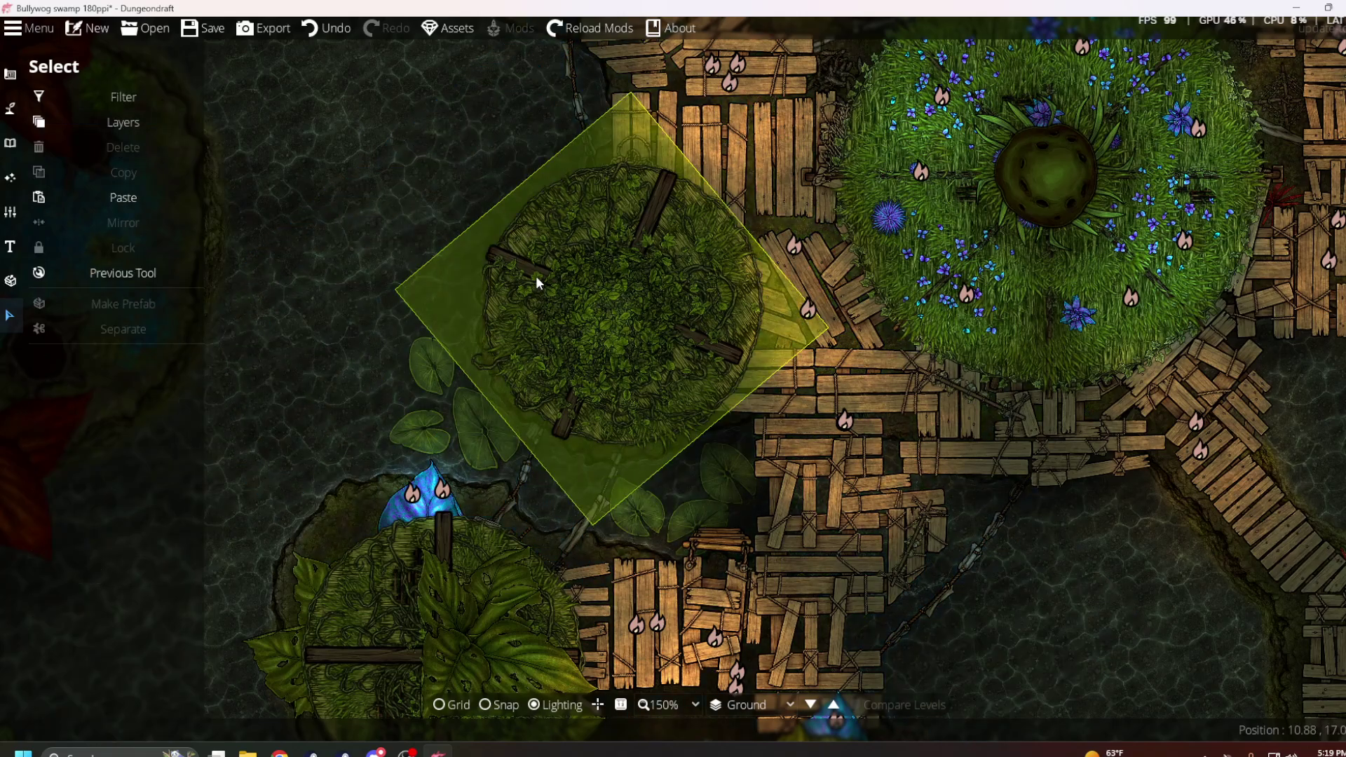
left_click(715, 436)
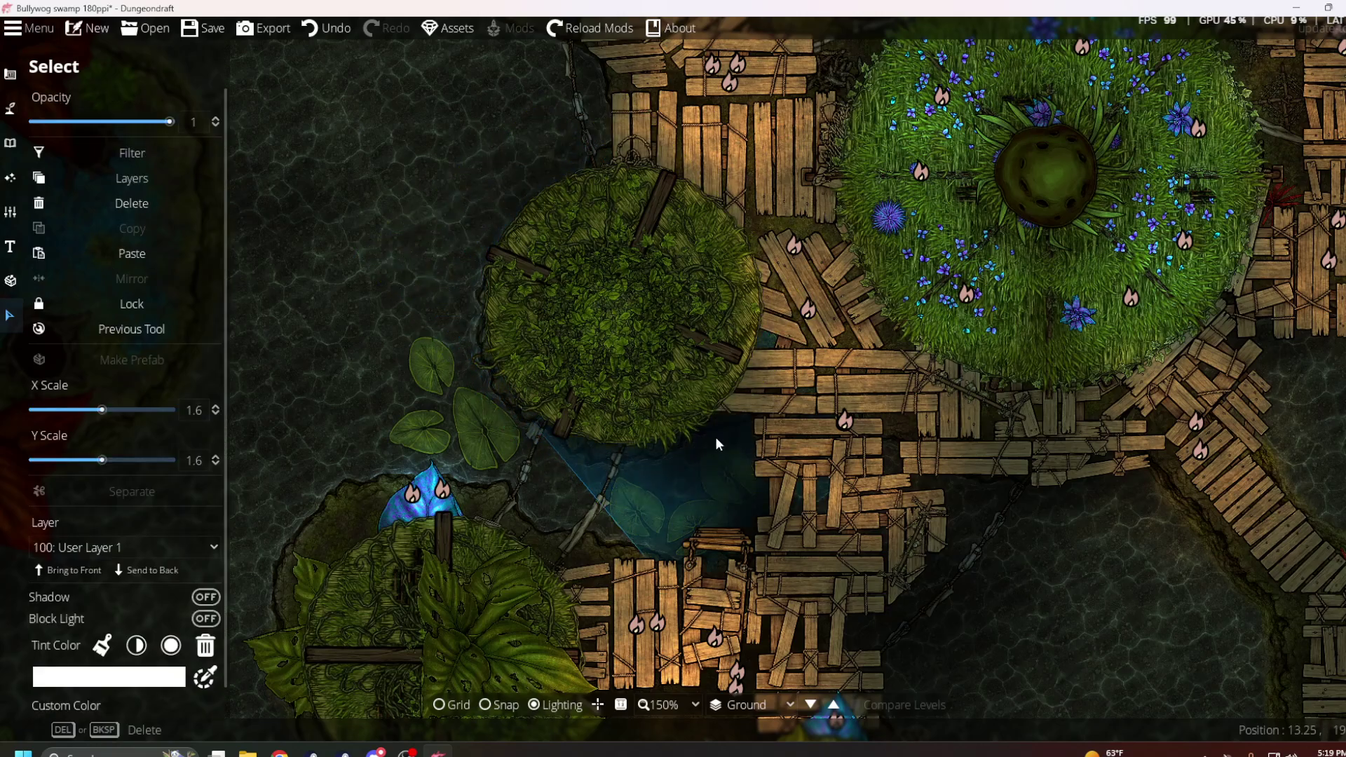
key("Escape")
left_click(512, 247)
key("Escape")
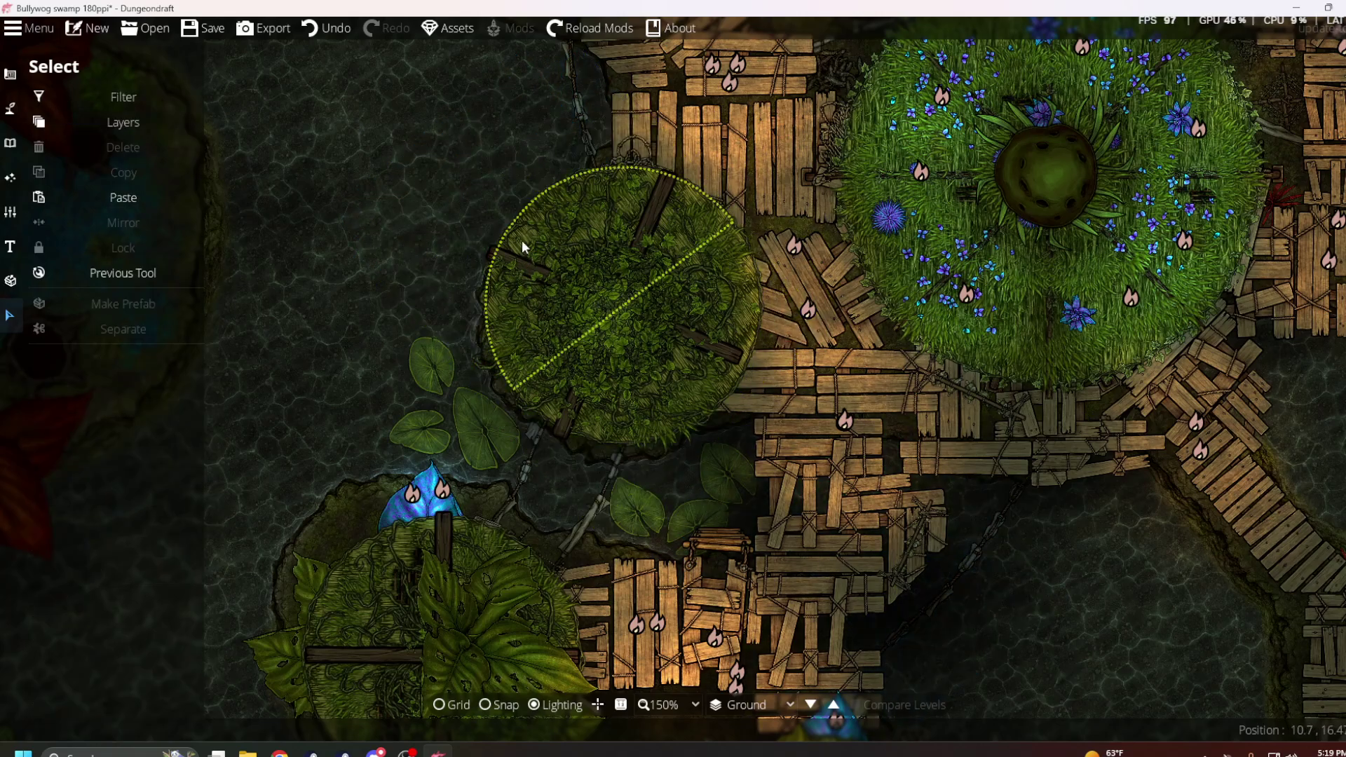
Move the beamed roof off the hut onto the open water to its west
left_click_drag(521, 239, 275, 204)
key("Escape")
scroll(440, 354, "up", 2)
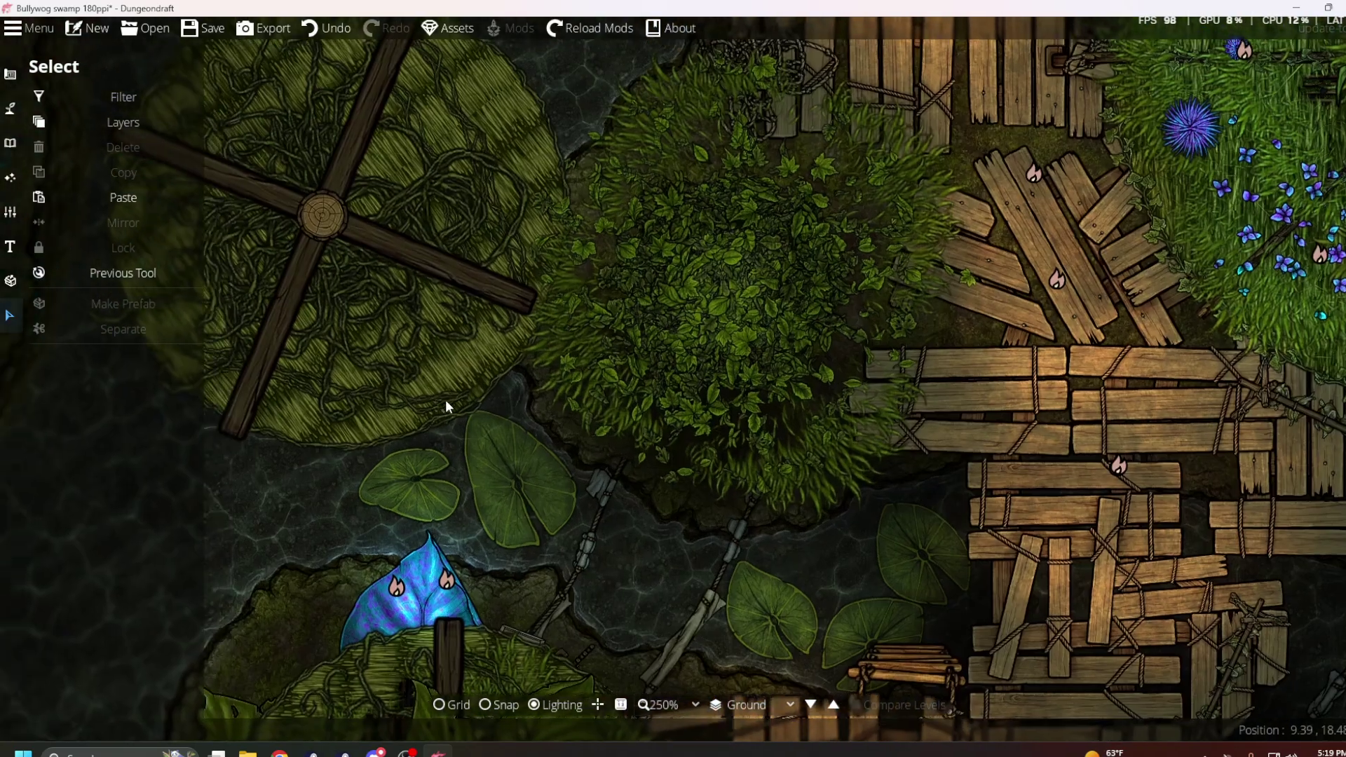
left_click_drag(293, 393, 621, 501)
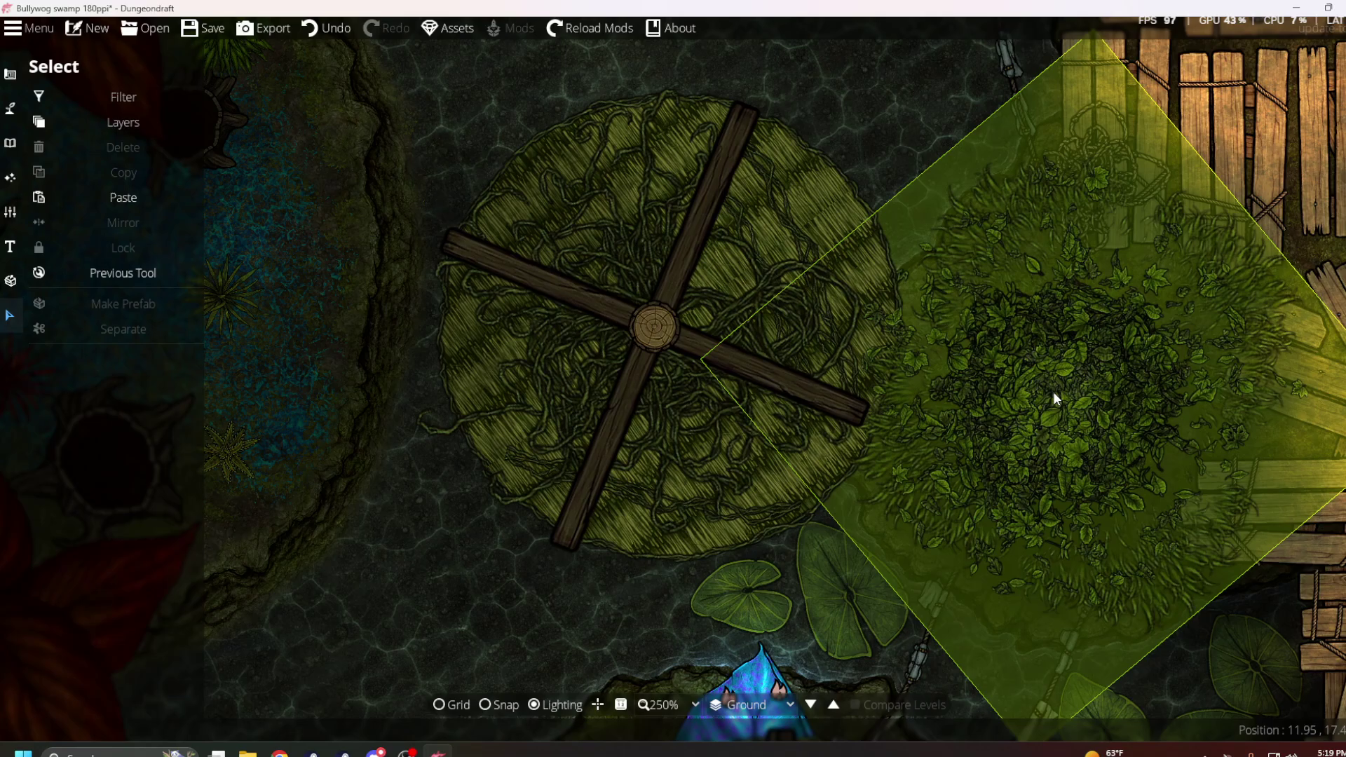
Move the leafy foliage onto the displaced beamed roof, and undo both the foliage and roof moves
left_click_drag(1053, 392, 922, 404)
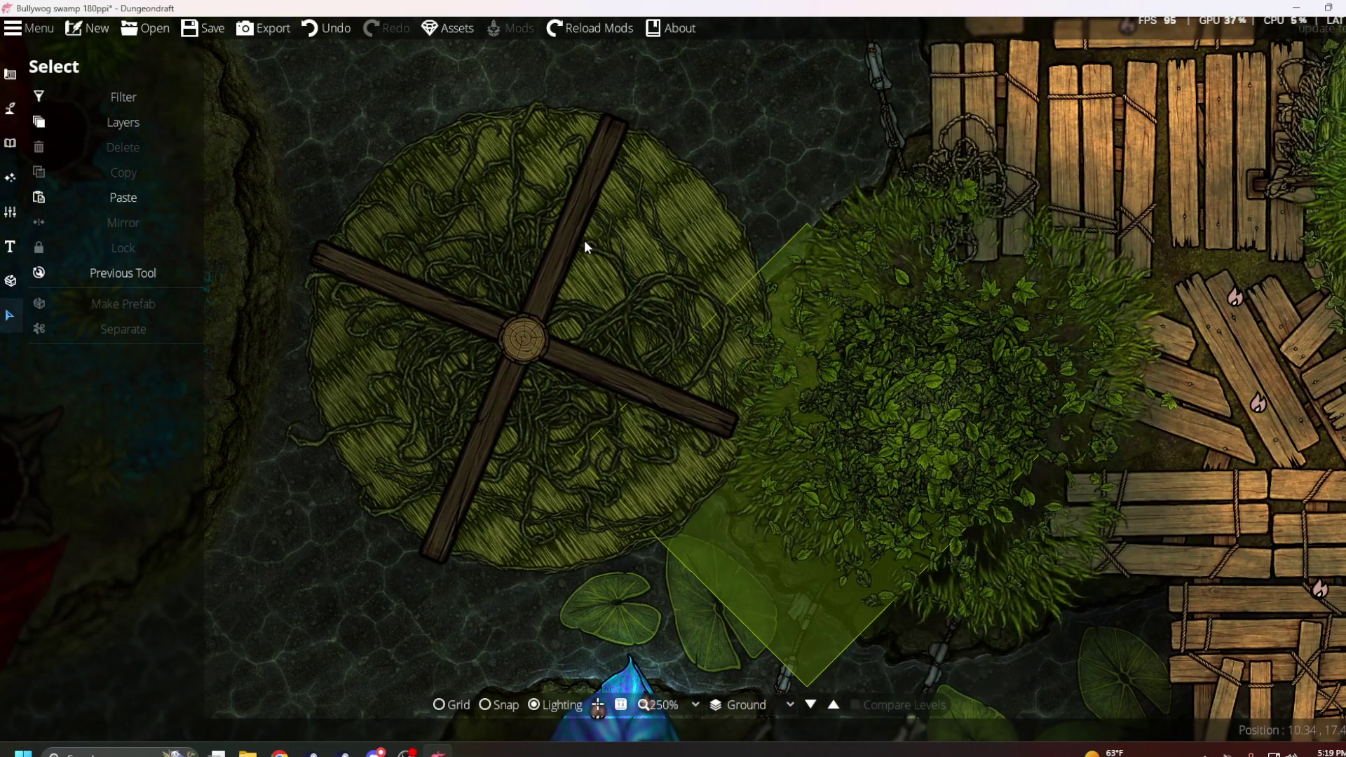
left_click_drag(924, 412, 548, 353)
key("Escape")
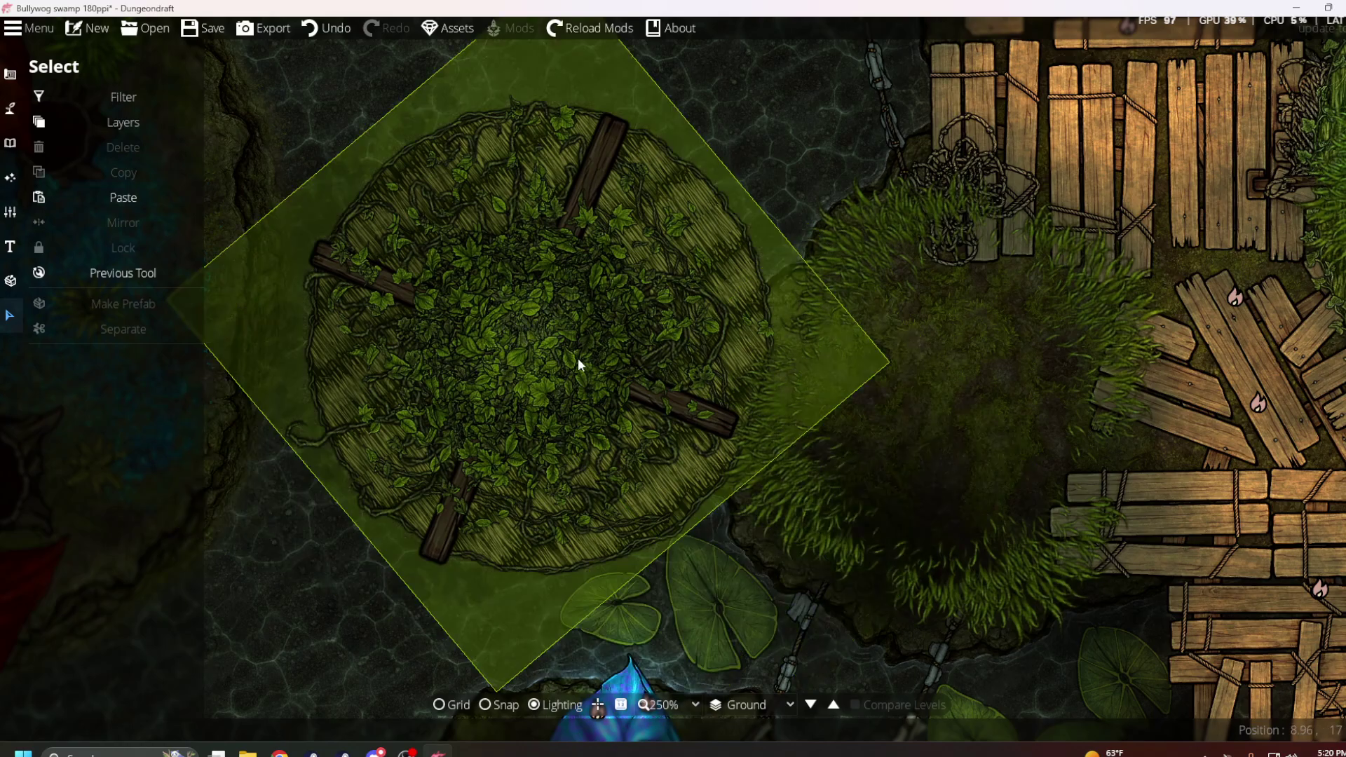
key("ctrl+z")
key("ctrl+z")
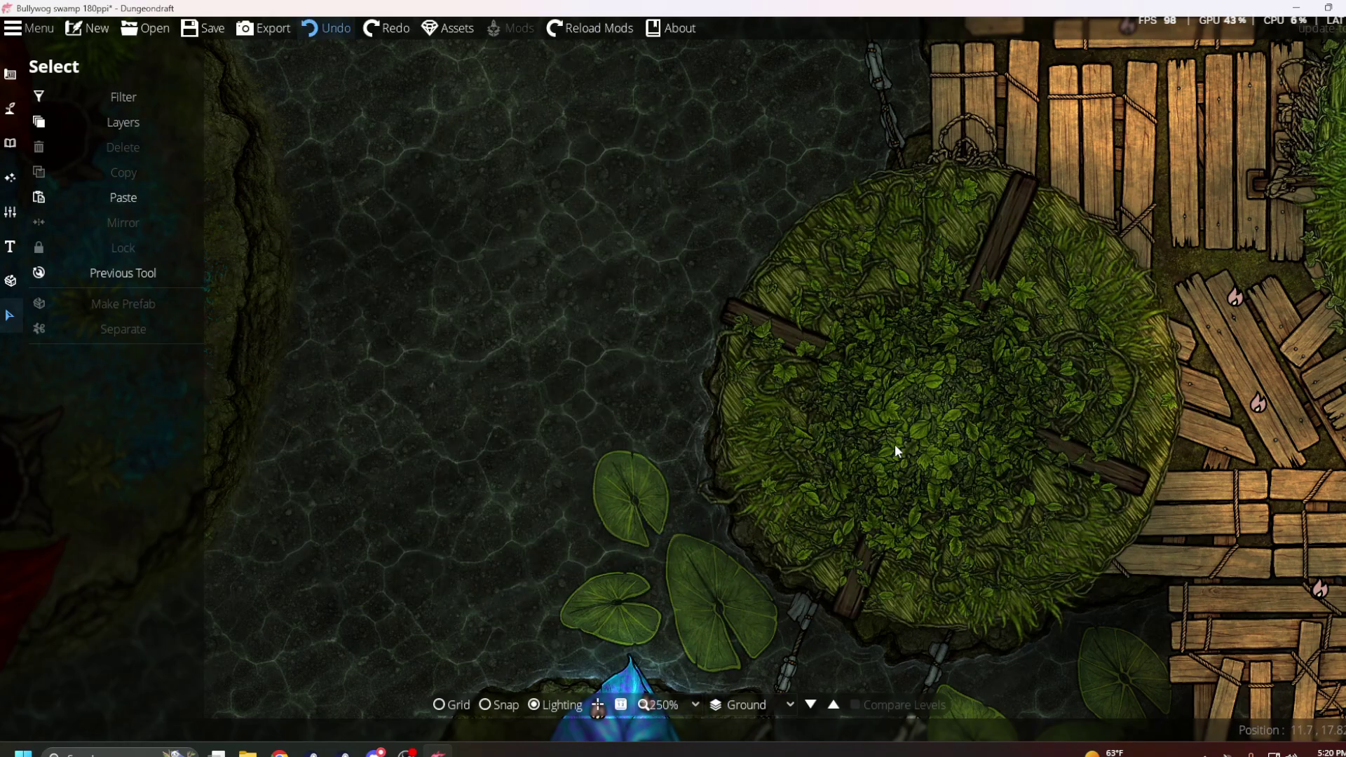
Examine the southwest hut's roof layers, including its vines, grass, crossed beams and large leaves
scroll(1019, 446, "down", 4)
left_click_drag(1019, 445, 549, 267)
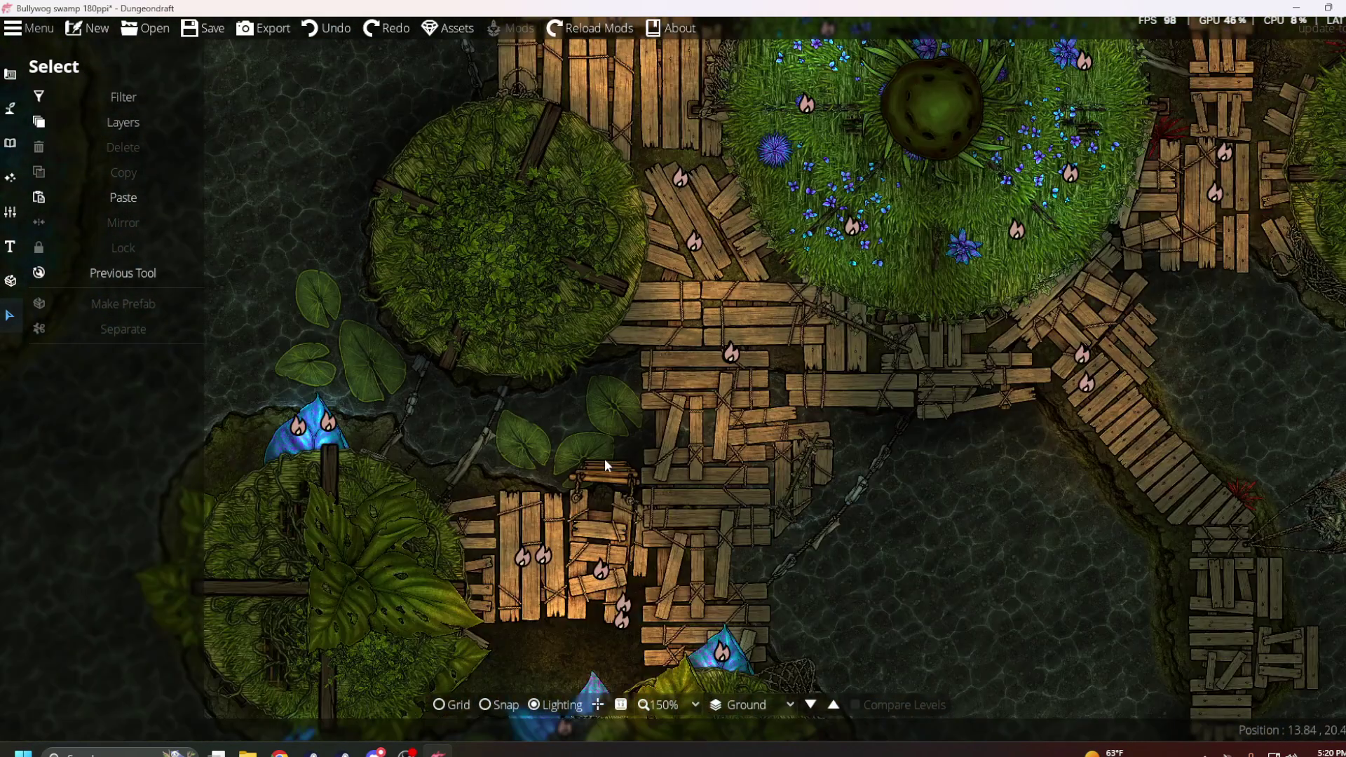
scroll(650, 515, "down", 1)
left_click_drag(650, 515, 786, 280)
scroll(738, 510, "up", 3)
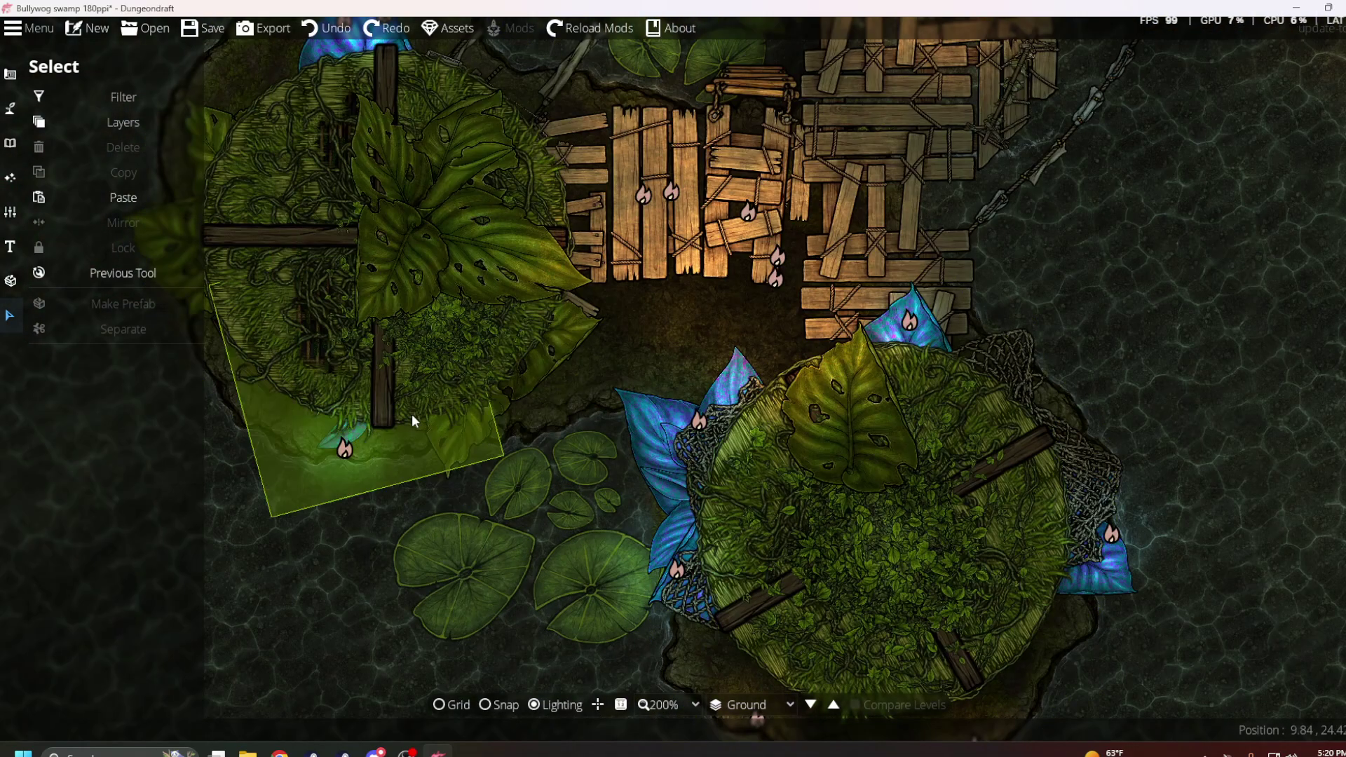
left_click_drag(309, 298, 446, 391)
scroll(448, 395, "up", 3)
scroll(452, 356, "down", 3)
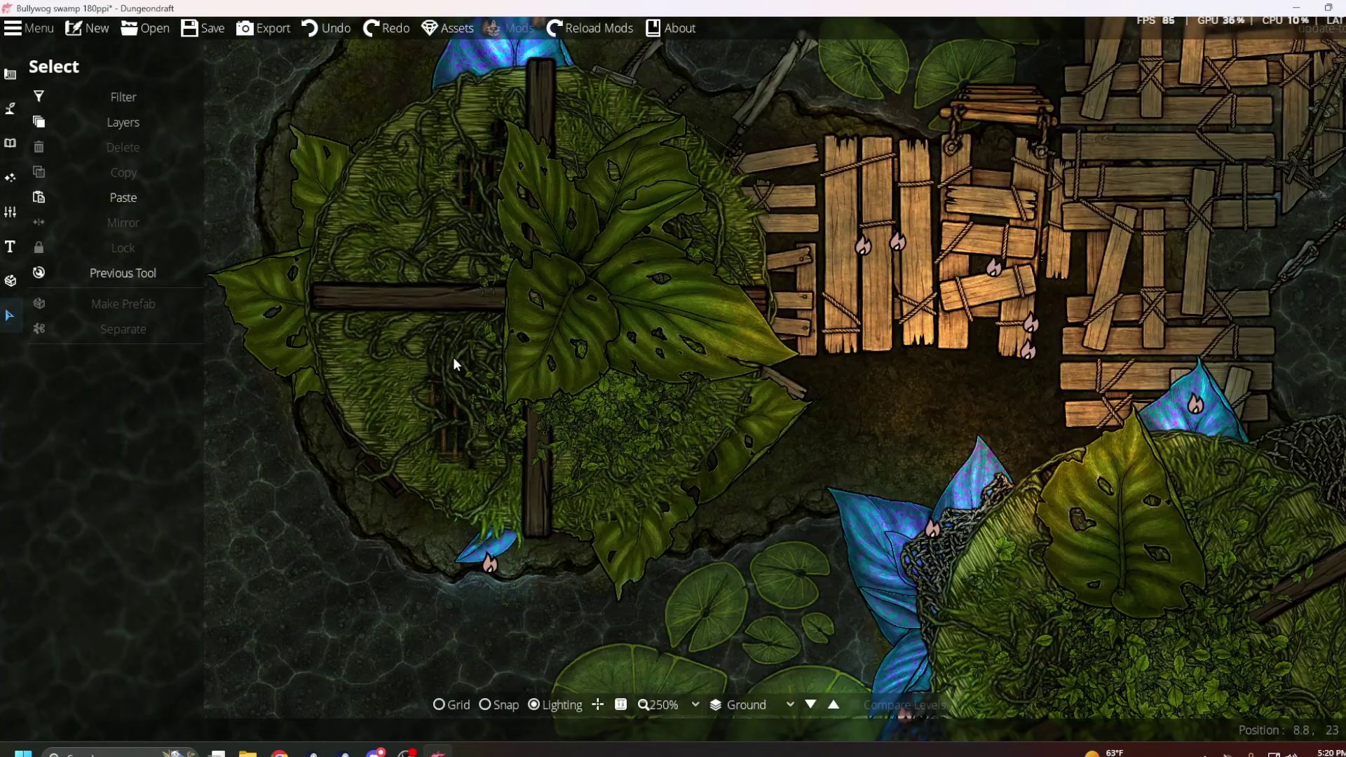
scroll(489, 431, "up", 1)
left_click_drag(453, 385, 545, 472)
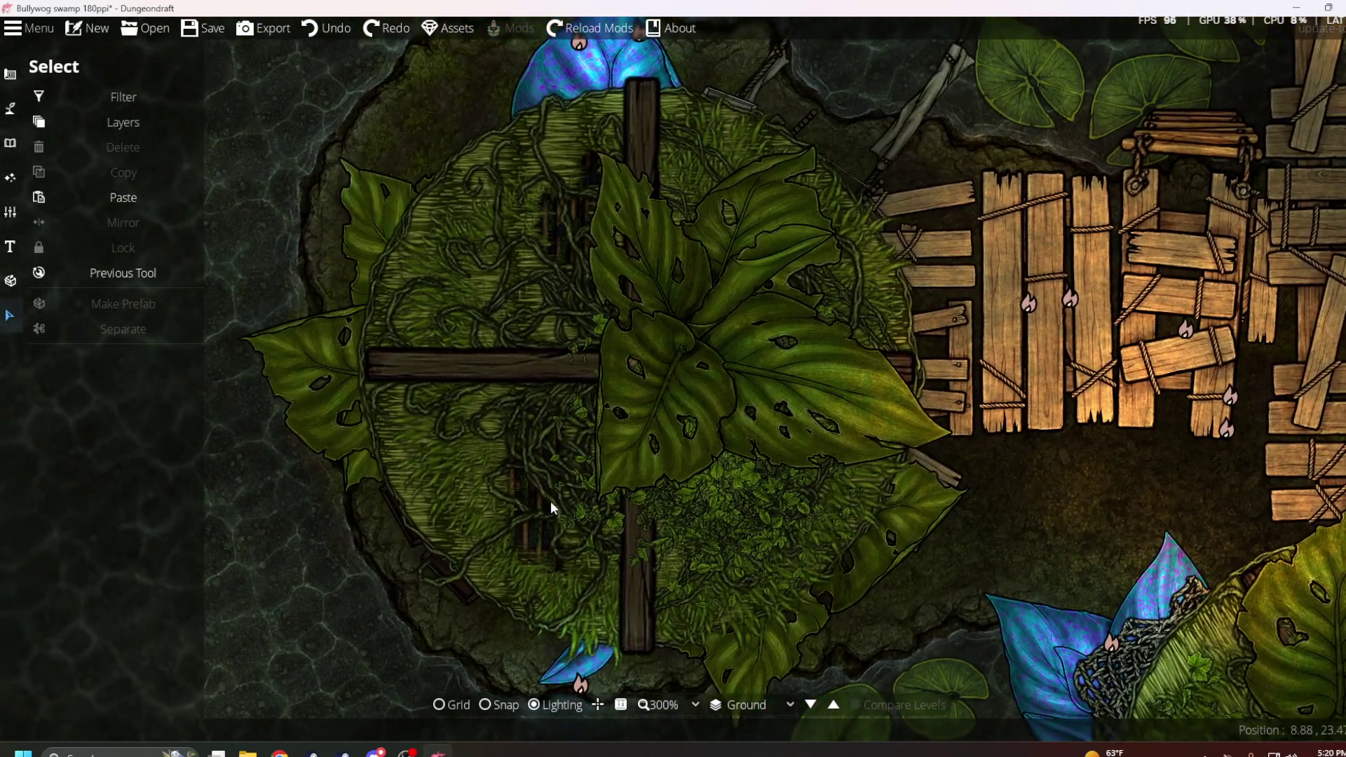
scroll(550, 501, "down", 1)
left_click_drag(679, 426, 625, 489)
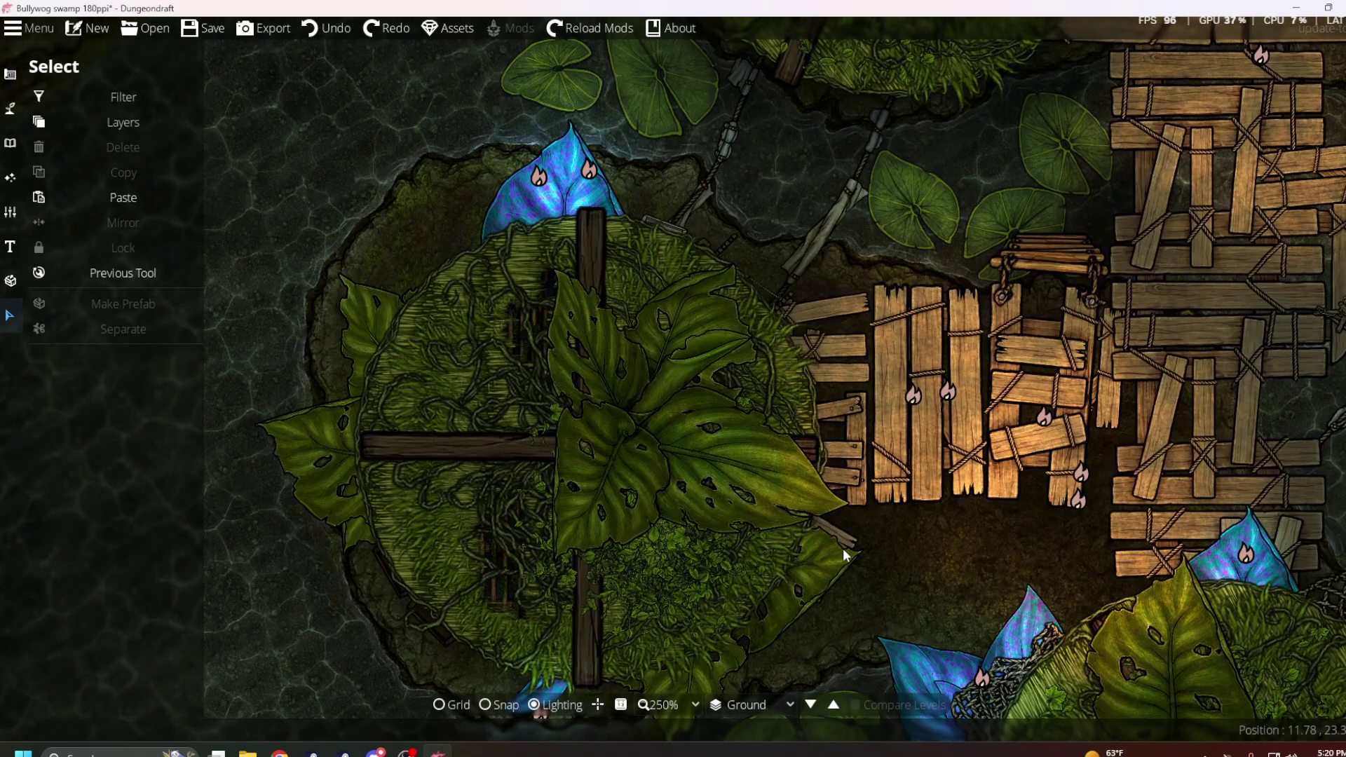
Examine the southern hut's netting and blue leaves, and the central roof's grass, flowers and light sources
left_click_drag(843, 548, 680, 314)
left_click_drag(1009, 389, 842, 277)
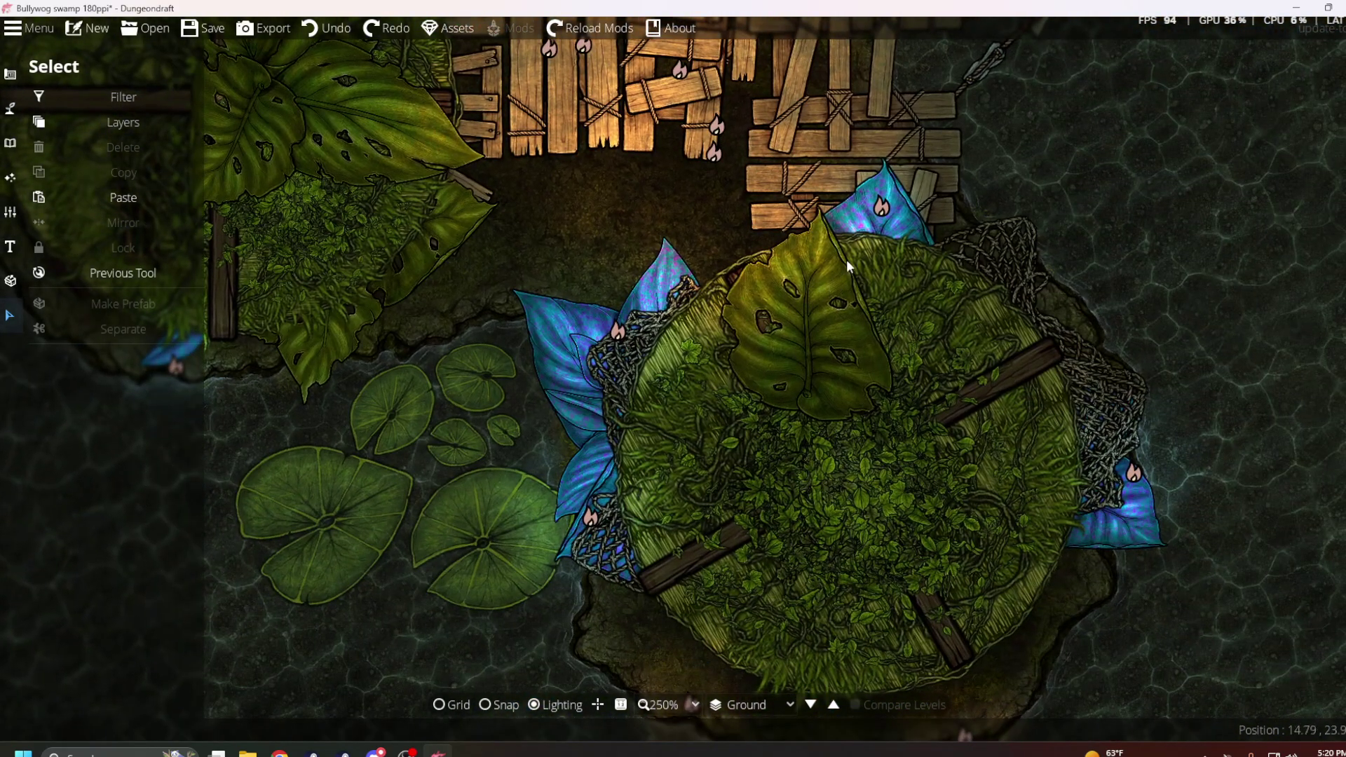
scroll(841, 405, "down", 1)
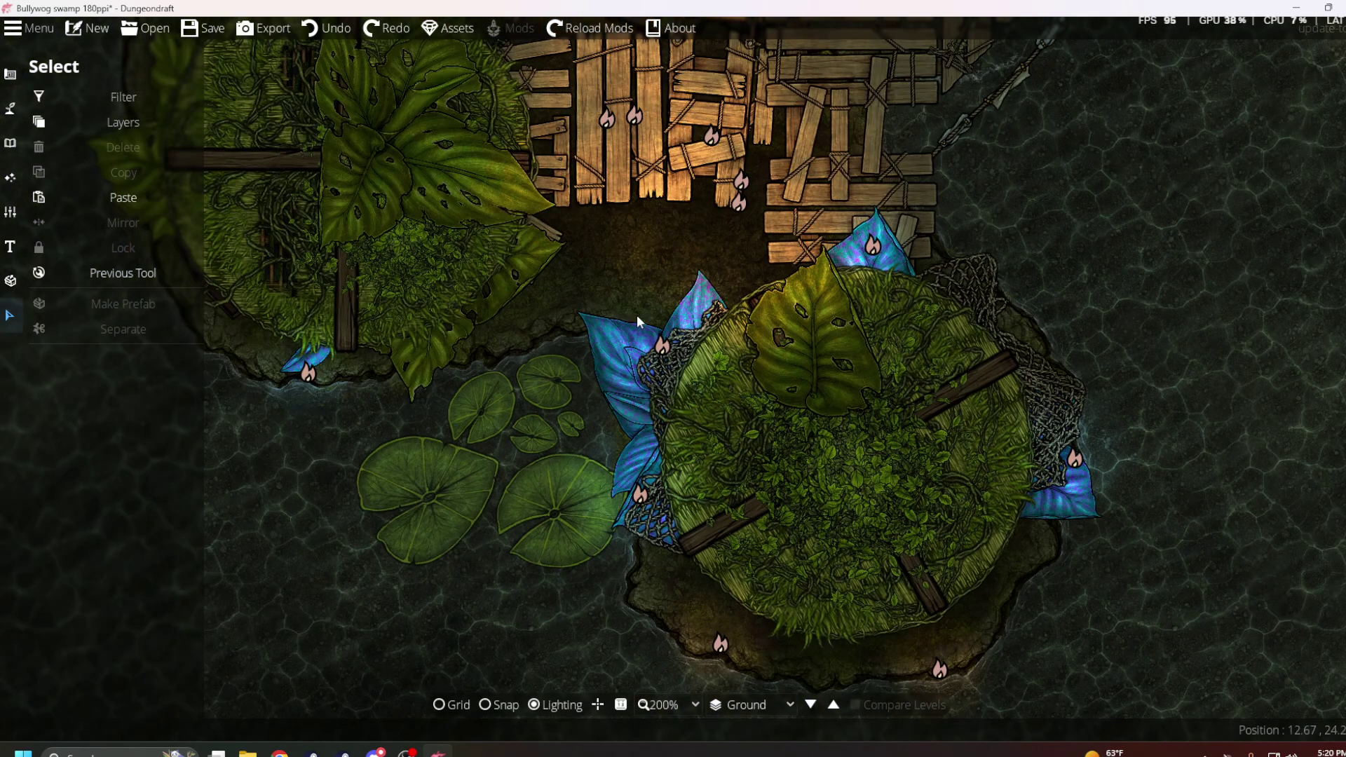
left_click_drag(637, 314, 590, 408)
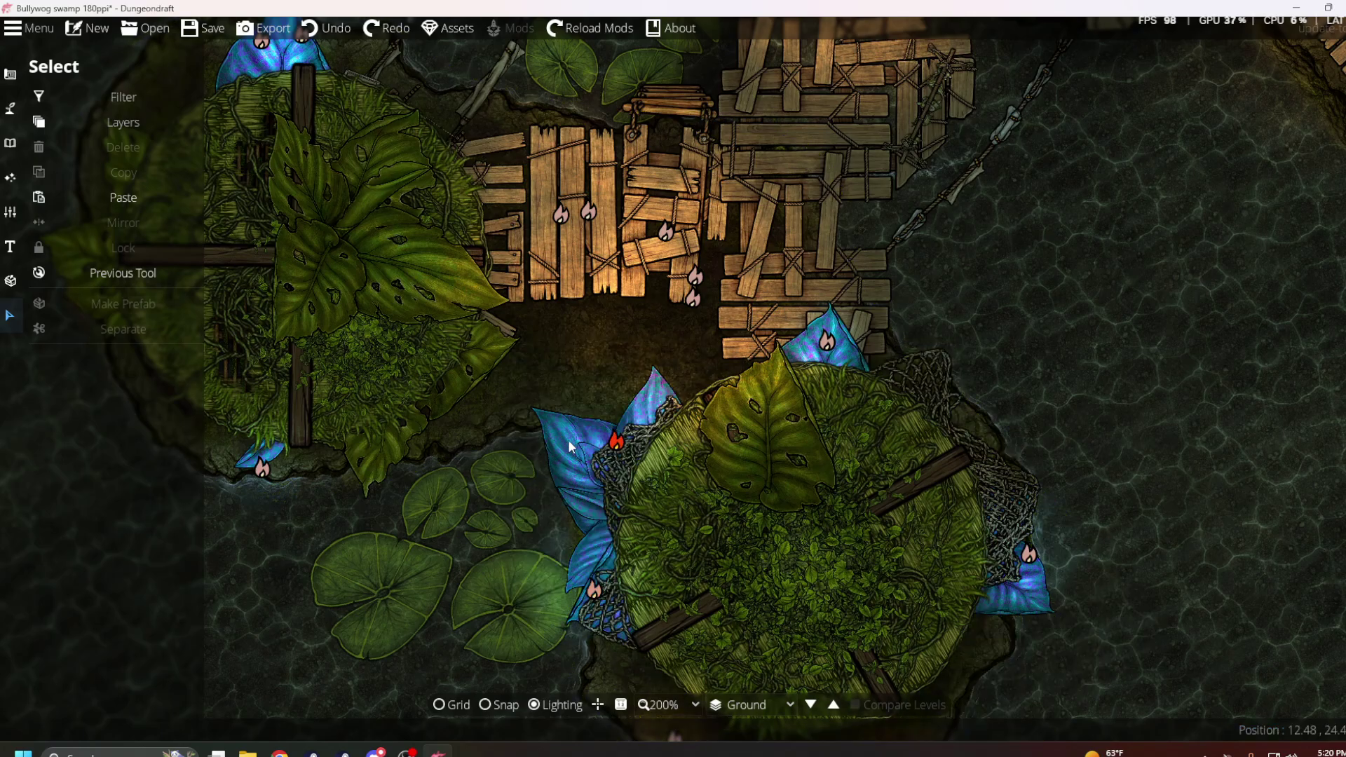
scroll(1005, 341, "down", 2)
left_click_drag(1029, 318, 556, 594)
left_click_drag(916, 299, 892, 460)
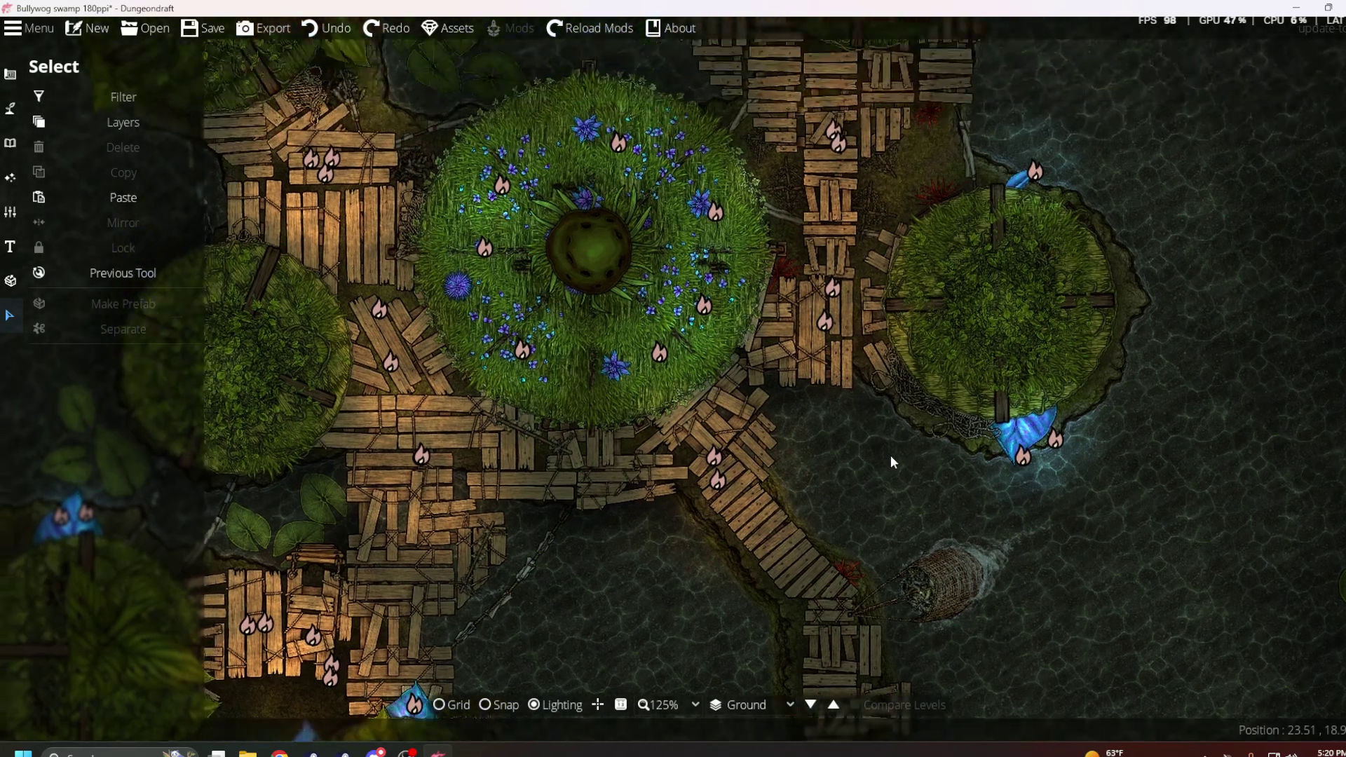
scroll(616, 350, "up", 3)
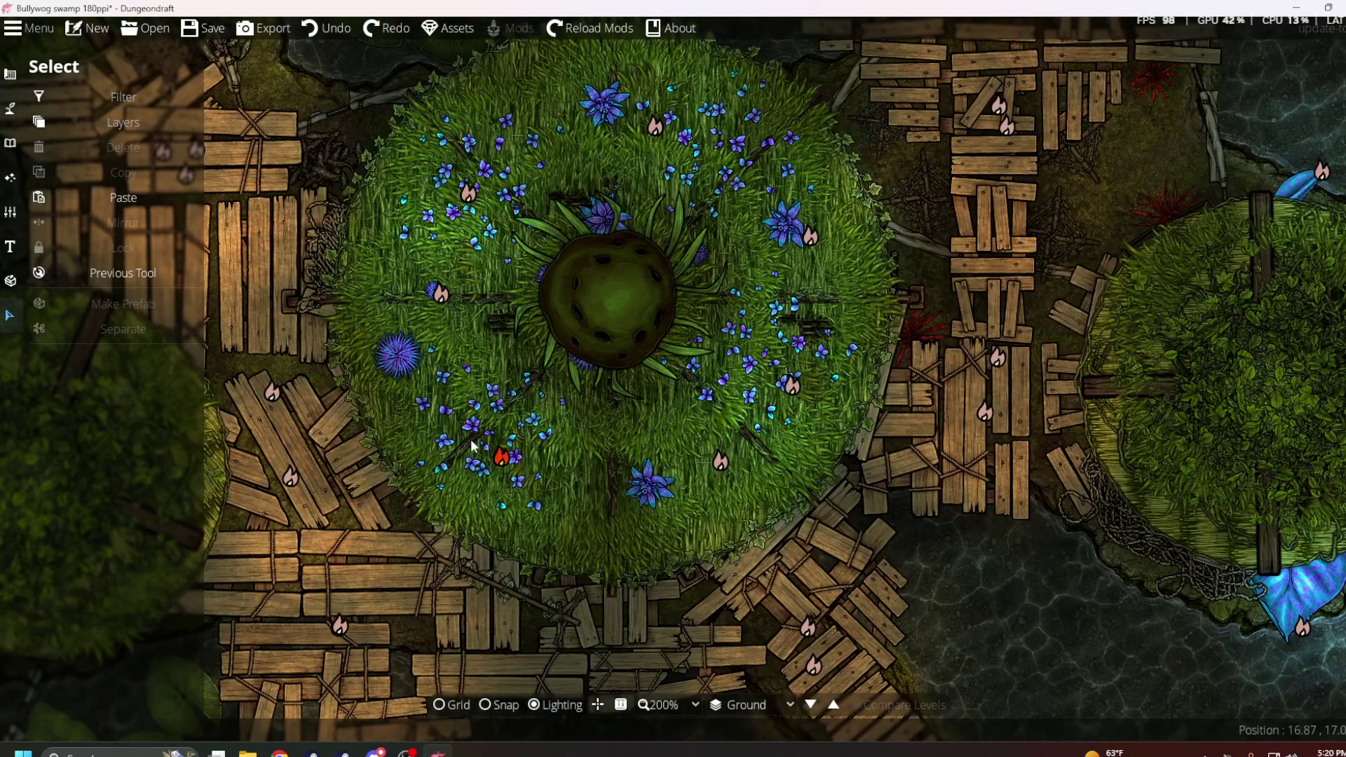
left_click_drag(404, 229, 448, 324)
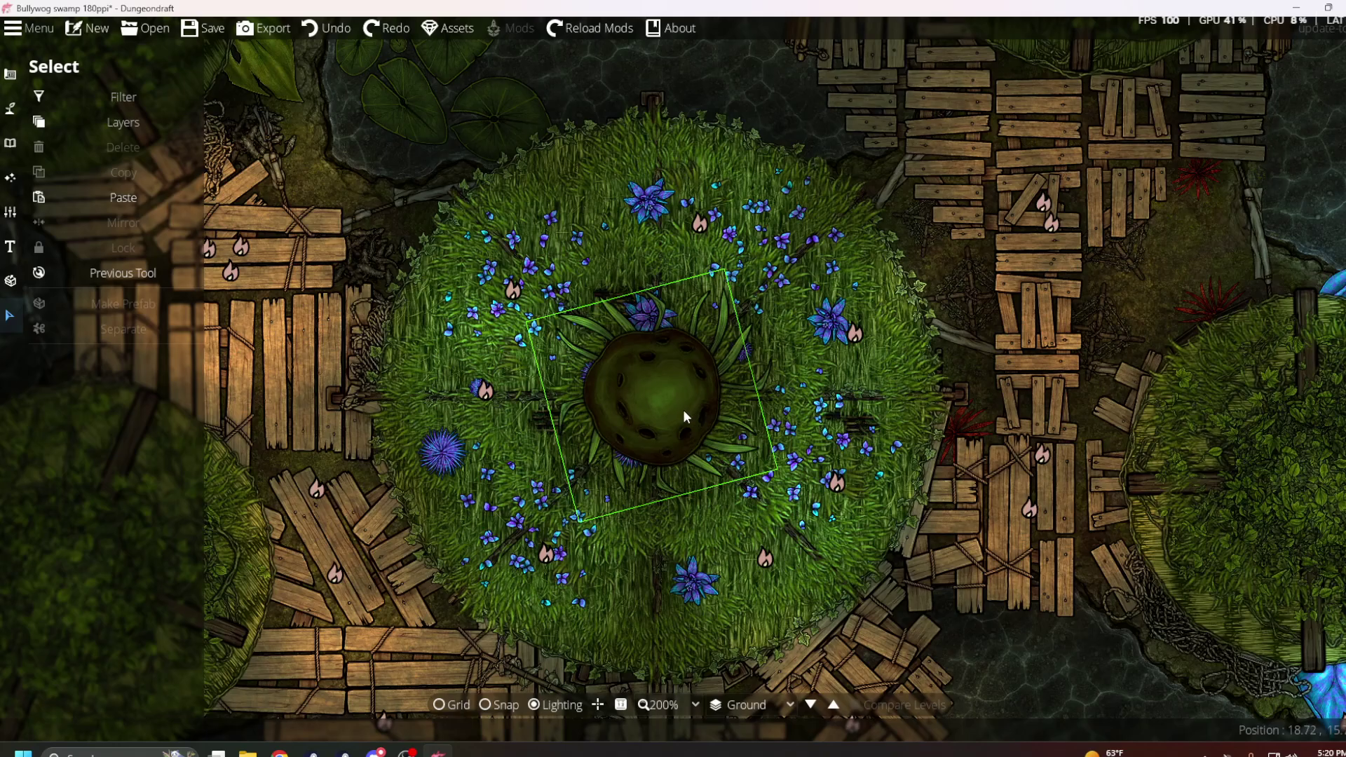
Choose the round brown pitted cap from the already used assets for placement with the Object Tool
left_click(10, 142)
left_click(101, 113)
left_click(1274, 91)
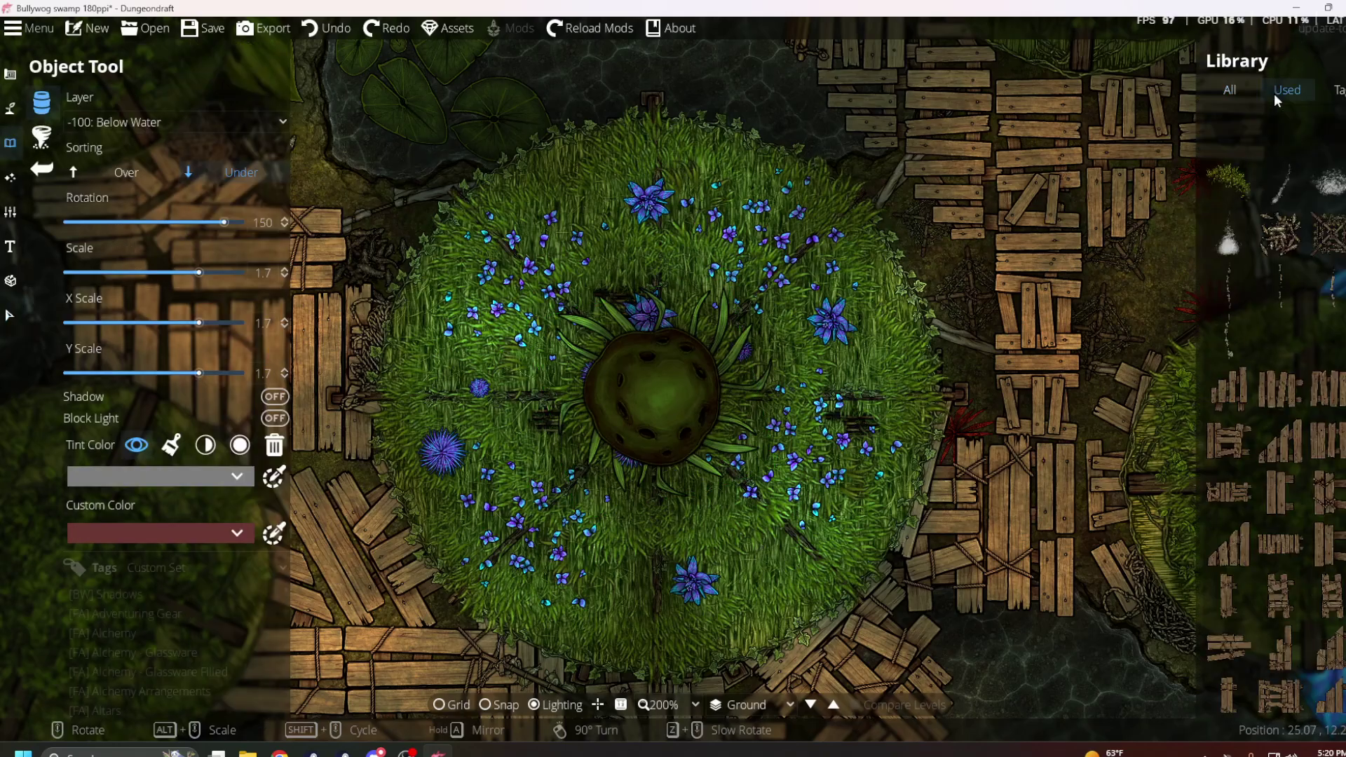
scroll(1290, 260, "down", 5)
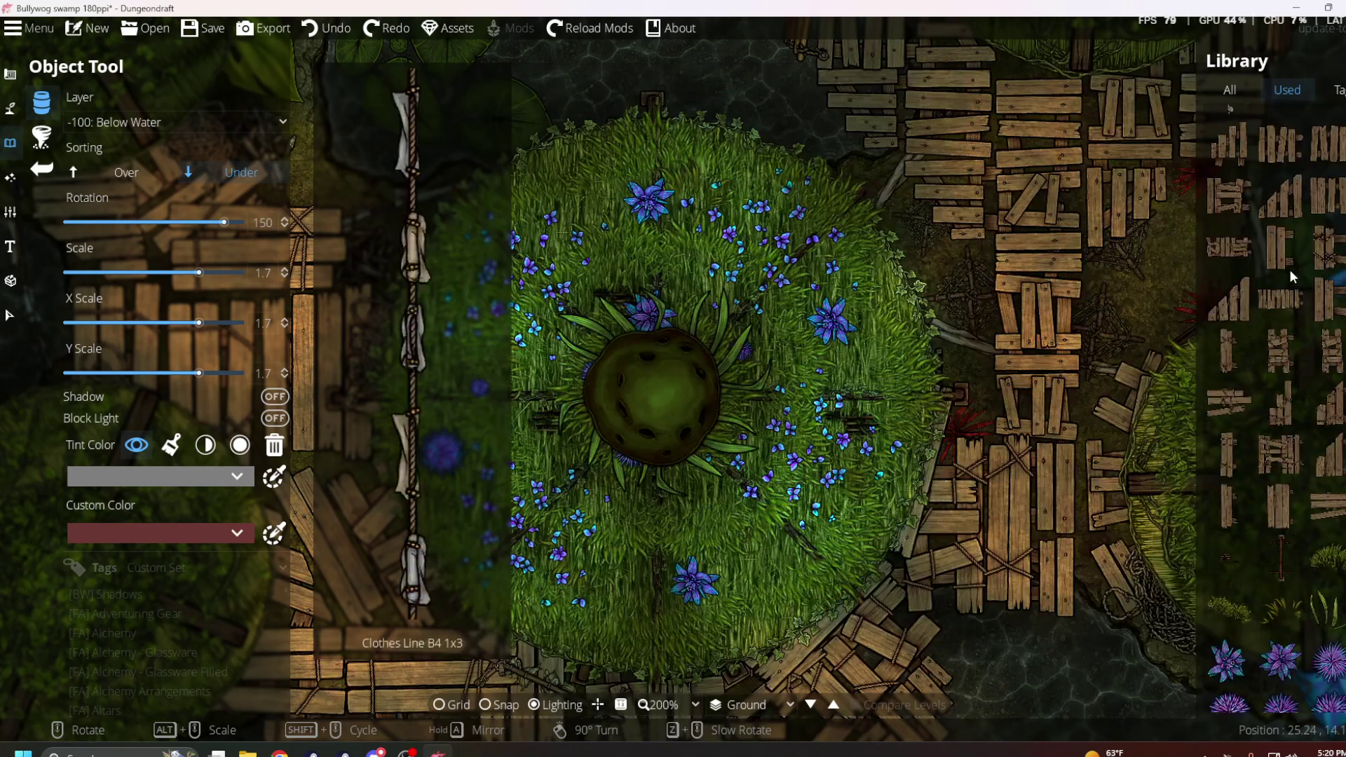
scroll(778, 415, "up", 5)
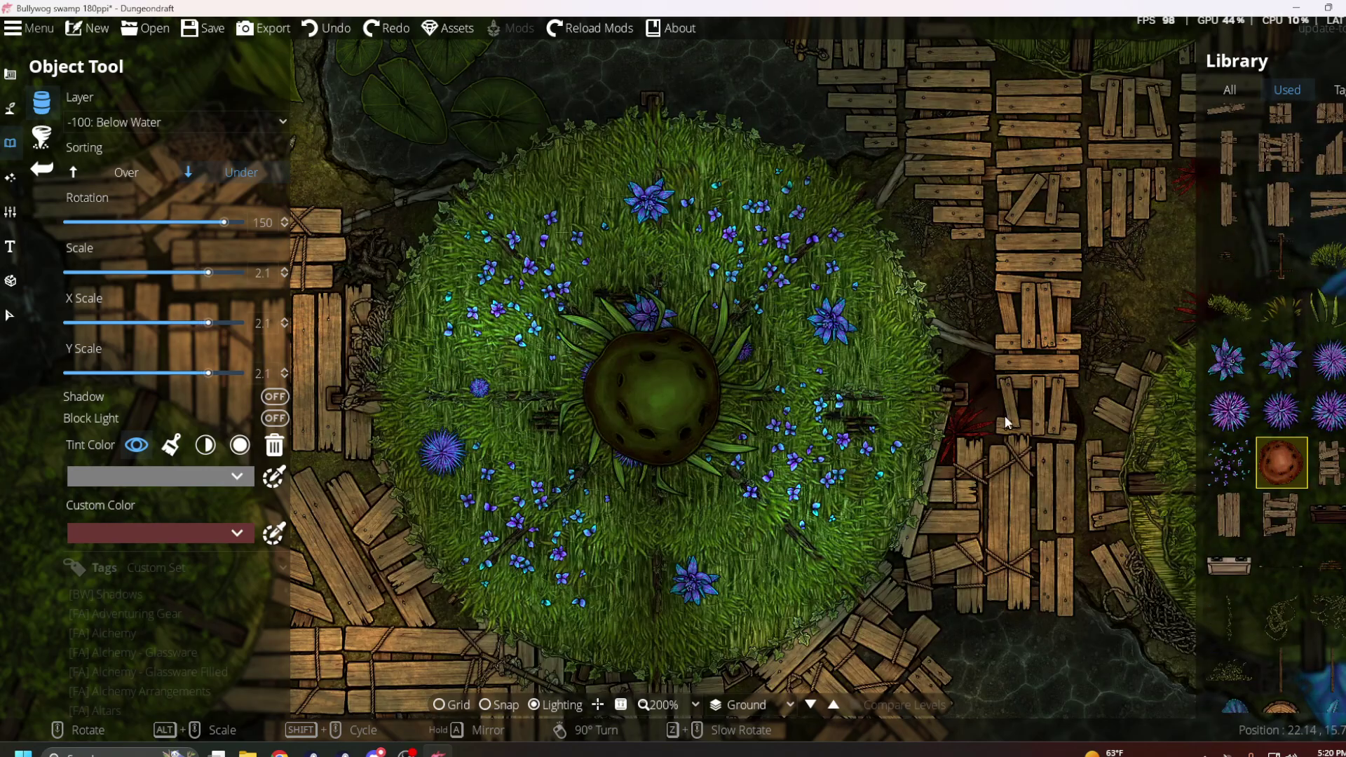
Set the brown cap to layer 700: Above Walls with Over sorting, scale 1.9 and a rotation of 75
left_click(89, 115)
left_click(156, 400)
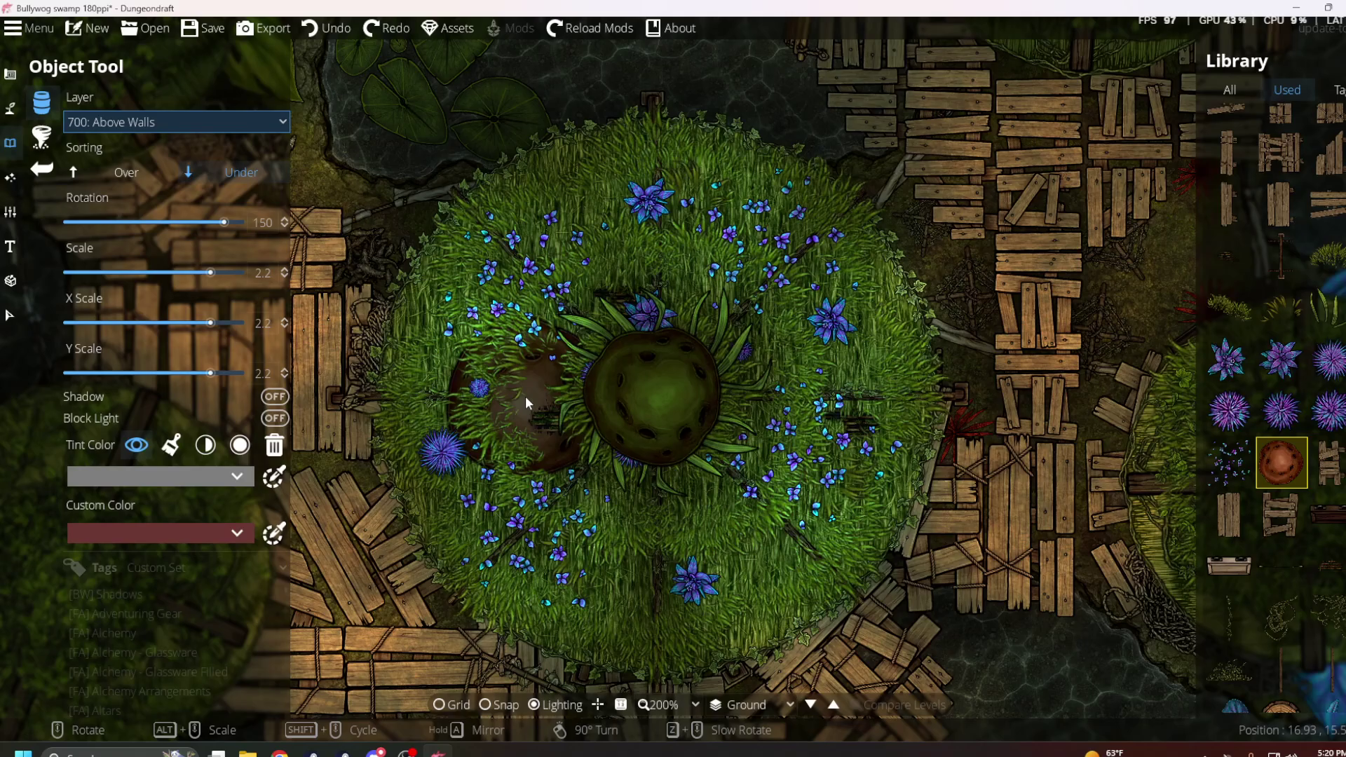
left_click(125, 176)
scroll(499, 411, "down", 3)
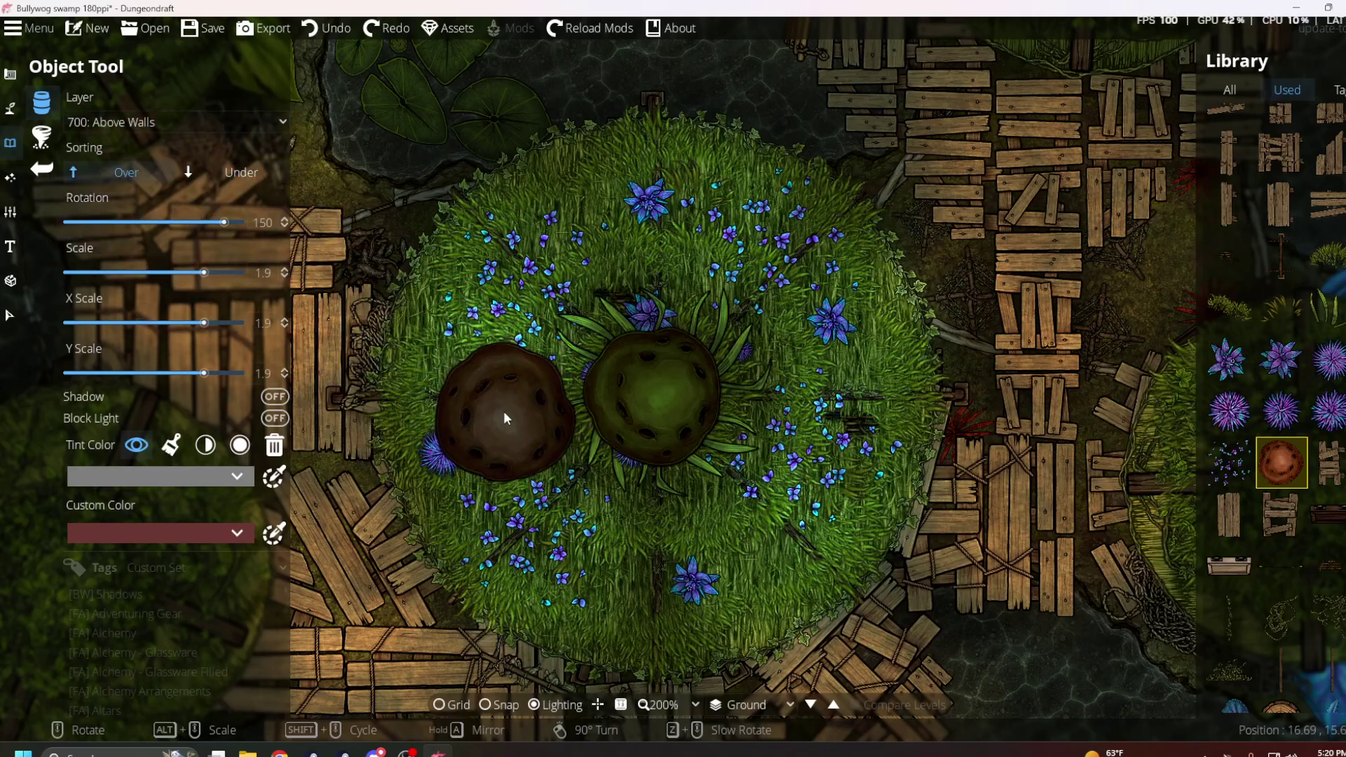
scroll(504, 411, "up", 12)
scroll(506, 415, "up", 2)
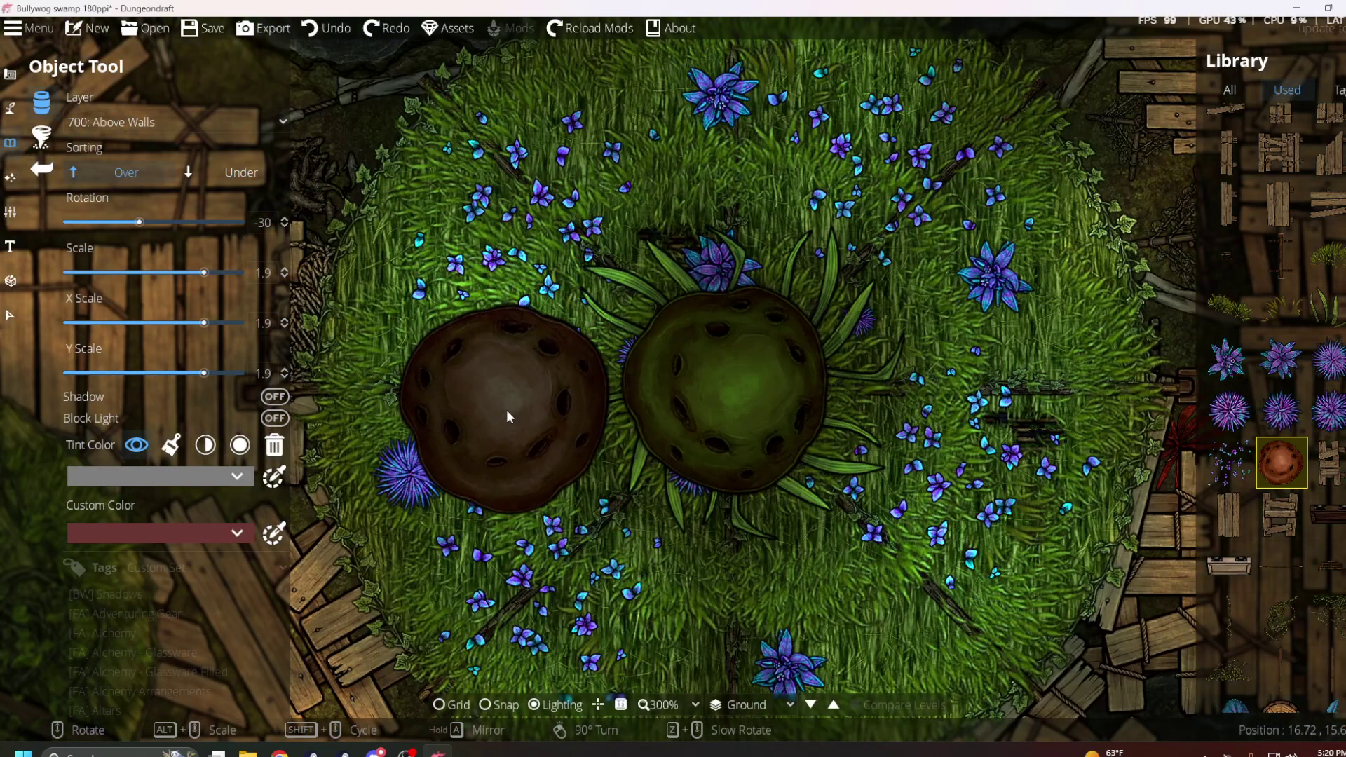
scroll(506, 415, "up", 7)
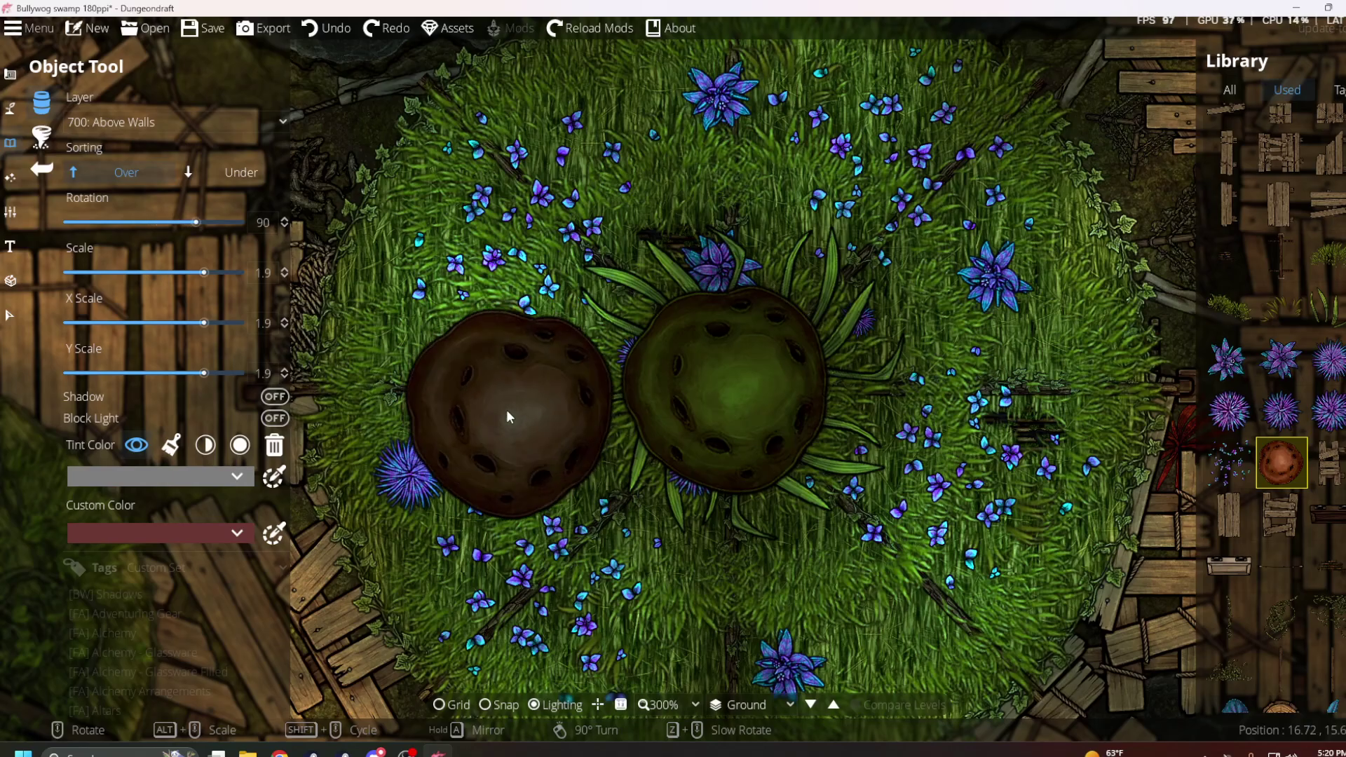
scroll(420, 323, "down", 1)
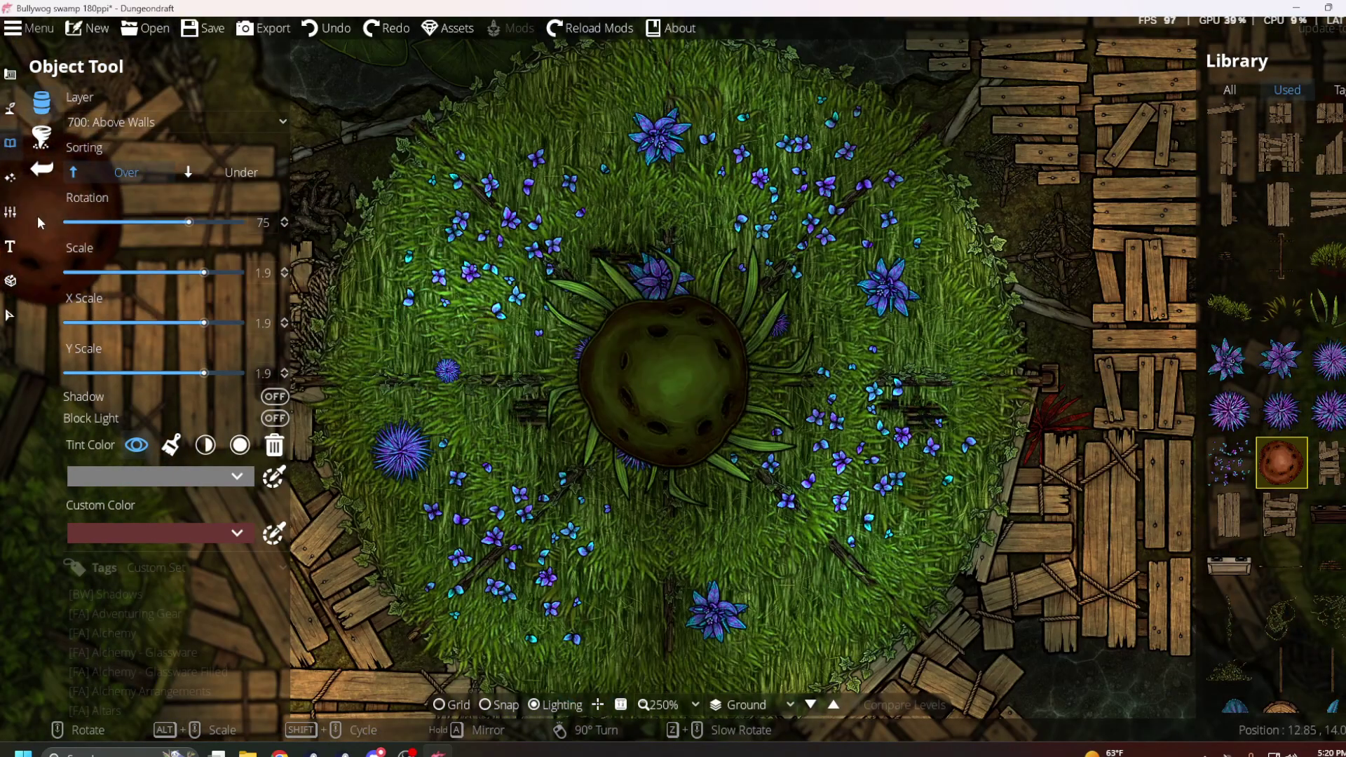
Put away the cap object and examine the western and northwestern islands with their tree stumps, foliage and lily pads
left_click(10, 178)
scroll(541, 381, "down", 5)
left_click_drag(431, 321, 707, 448)
scroll(537, 321, "down", 1)
scroll(611, 378, "up", 1)
scroll(517, 360, "up", 2)
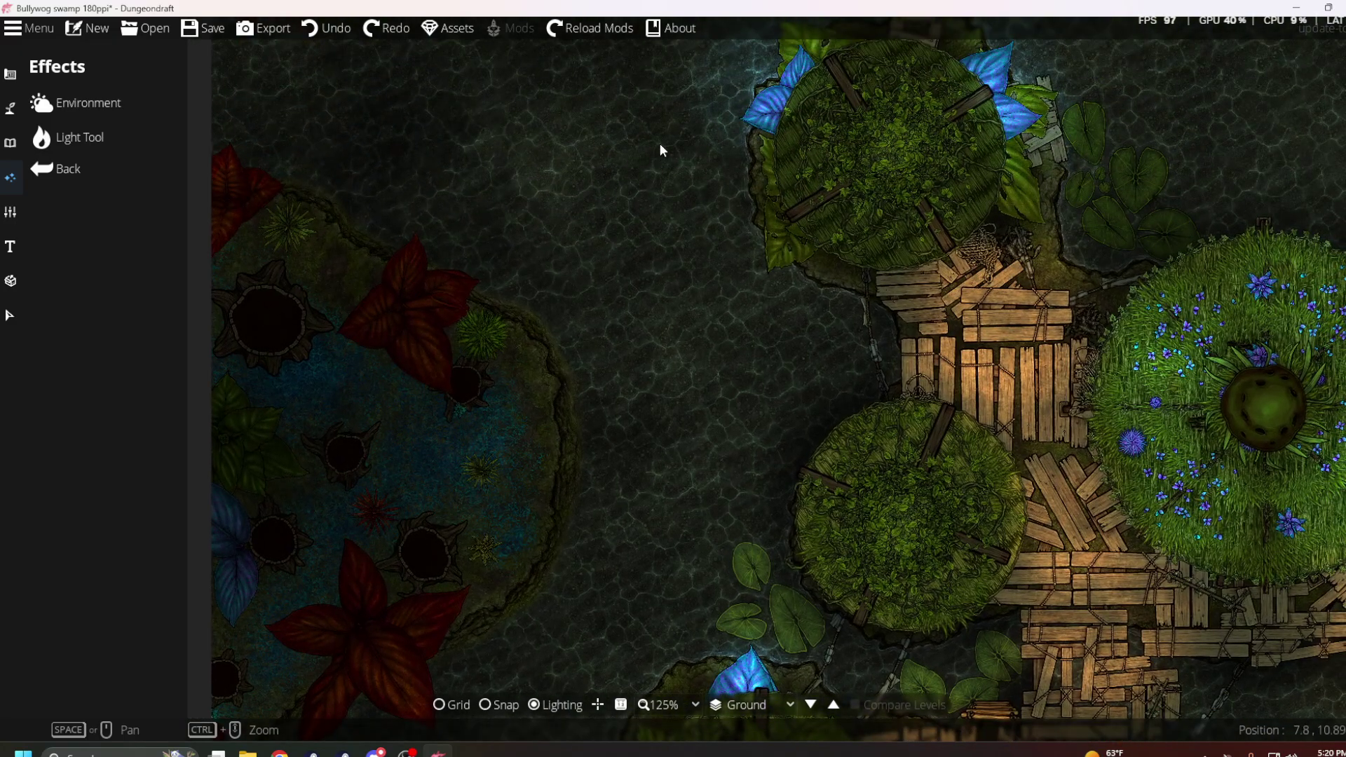
left_click_drag(661, 145, 590, 443)
left_click_drag(706, 178, 467, 601)
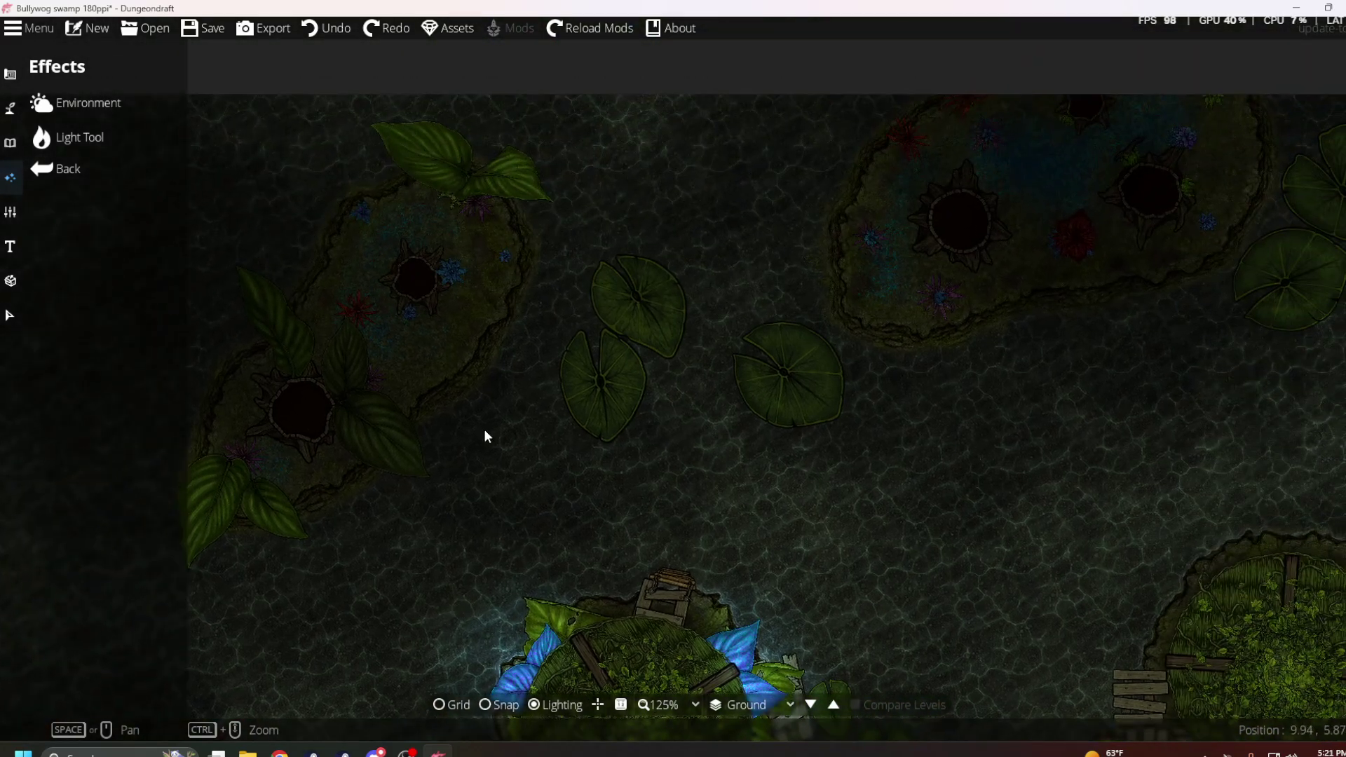
scroll(424, 309, "up", 2)
scroll(493, 343, "down", 2)
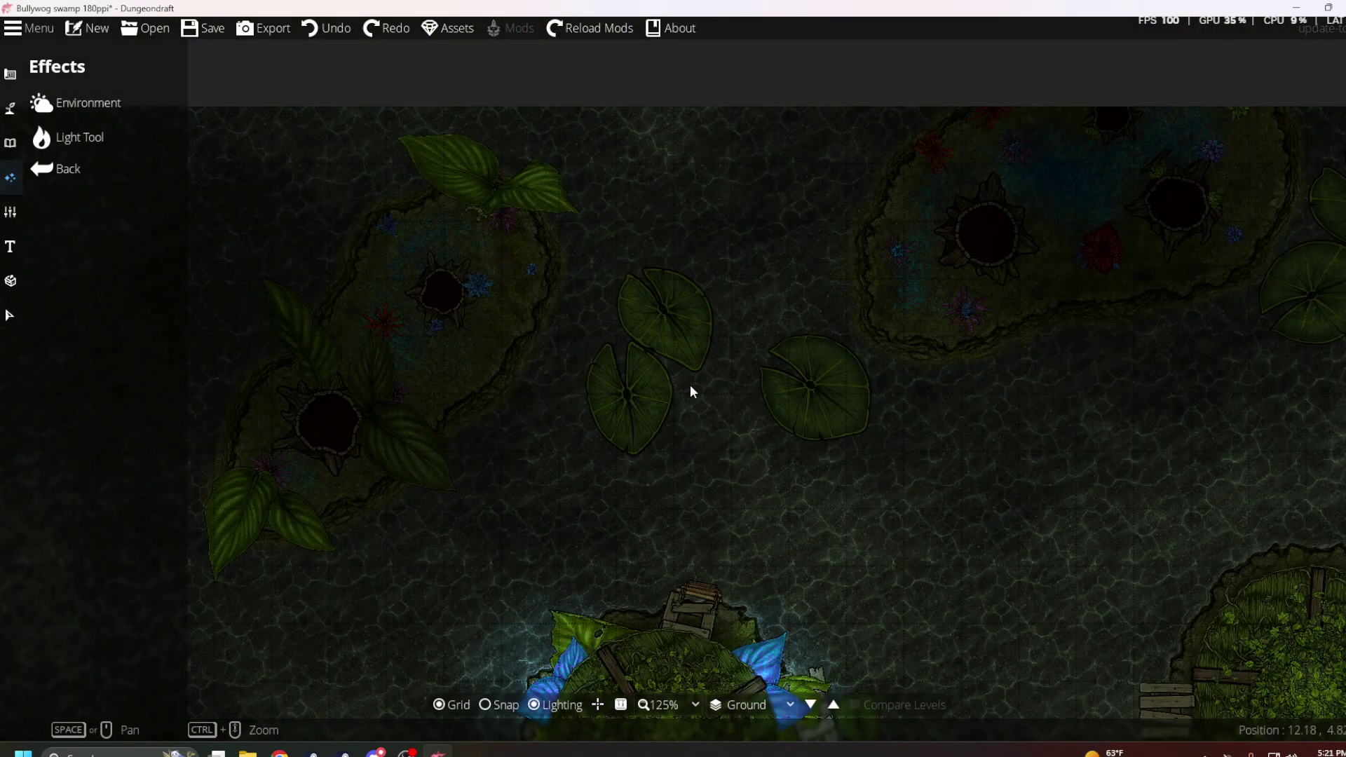
left_click_drag(911, 396, 675, 294)
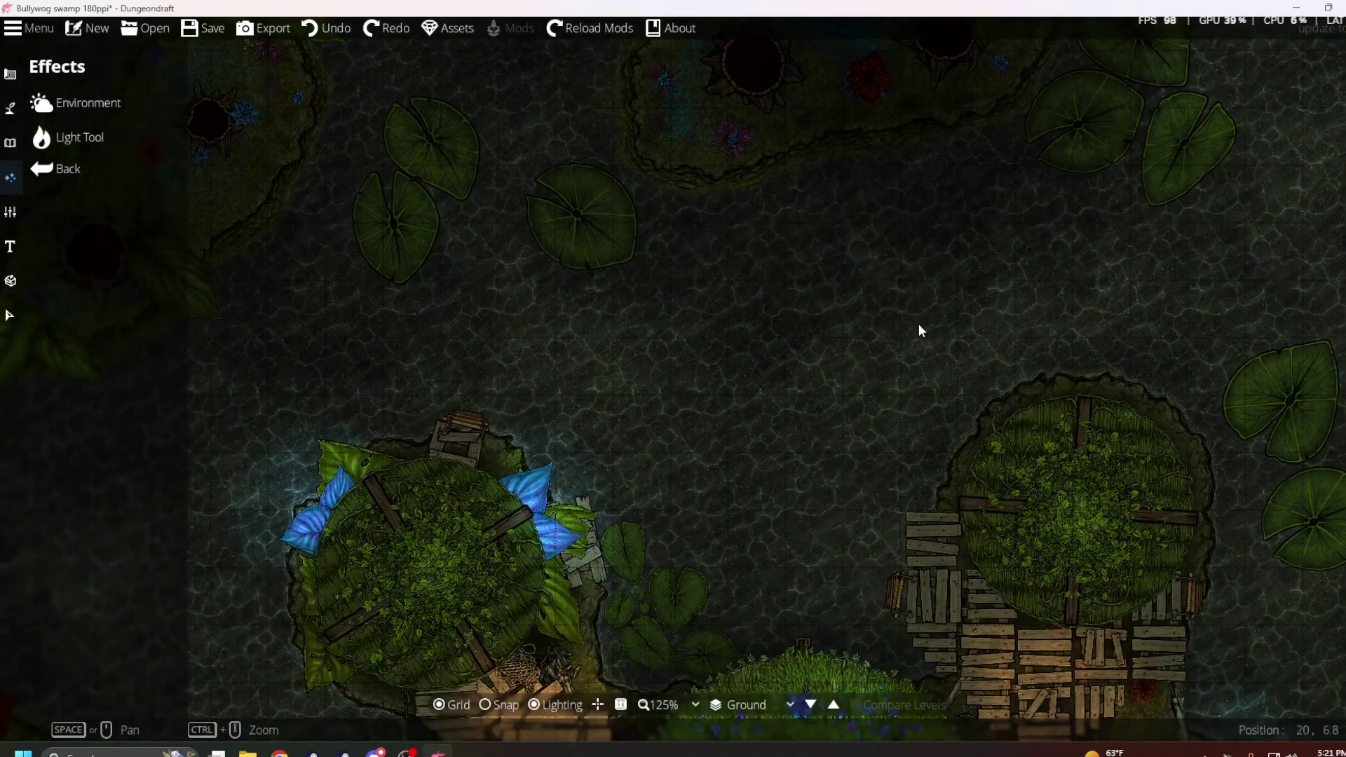
Examine the northern island, the eastern lily pads and the open water down to the southern huts
left_click_drag(918, 327, 472, 486)
left_click_drag(789, 442, 1009, 553)
scroll(600, 381, "up", 3)
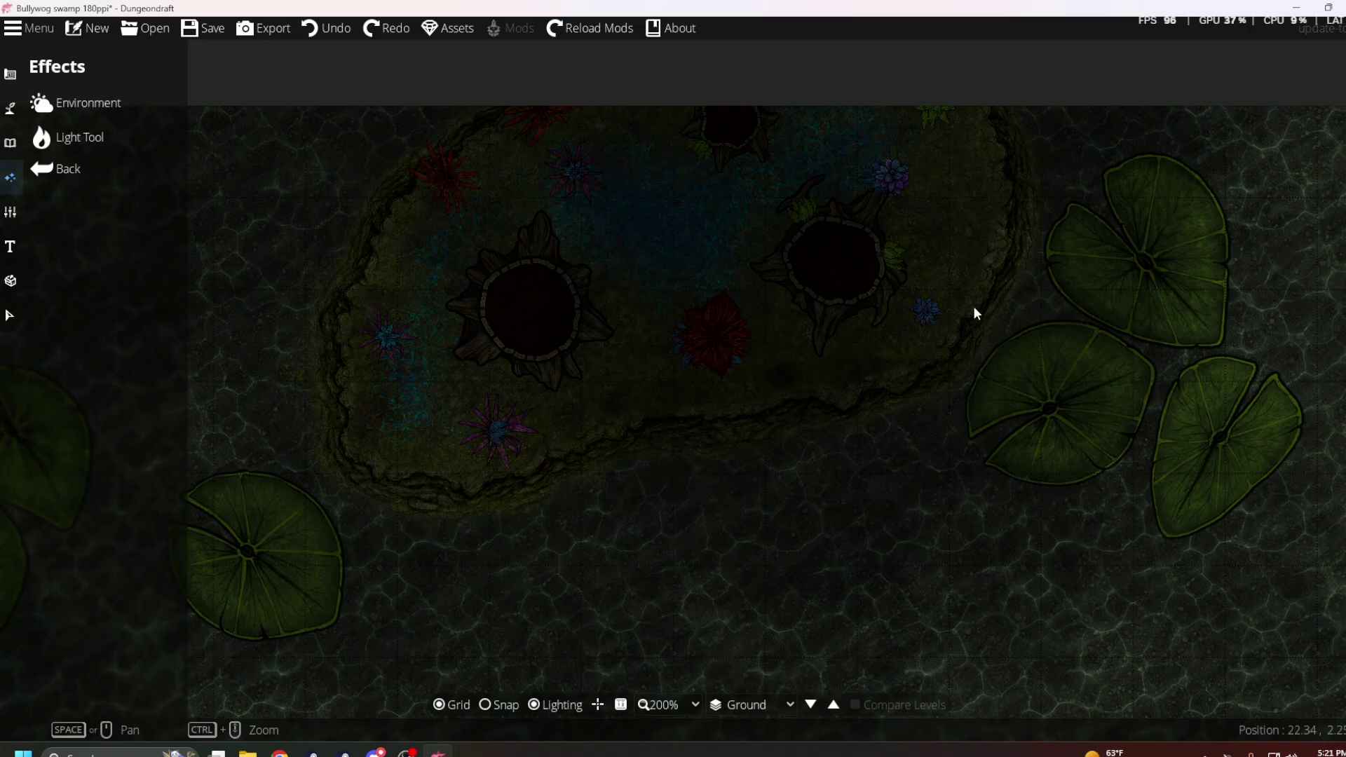
left_click_drag(1146, 367, 596, 284)
scroll(596, 284, "down", 3)
left_click_drag(978, 494, 901, 347)
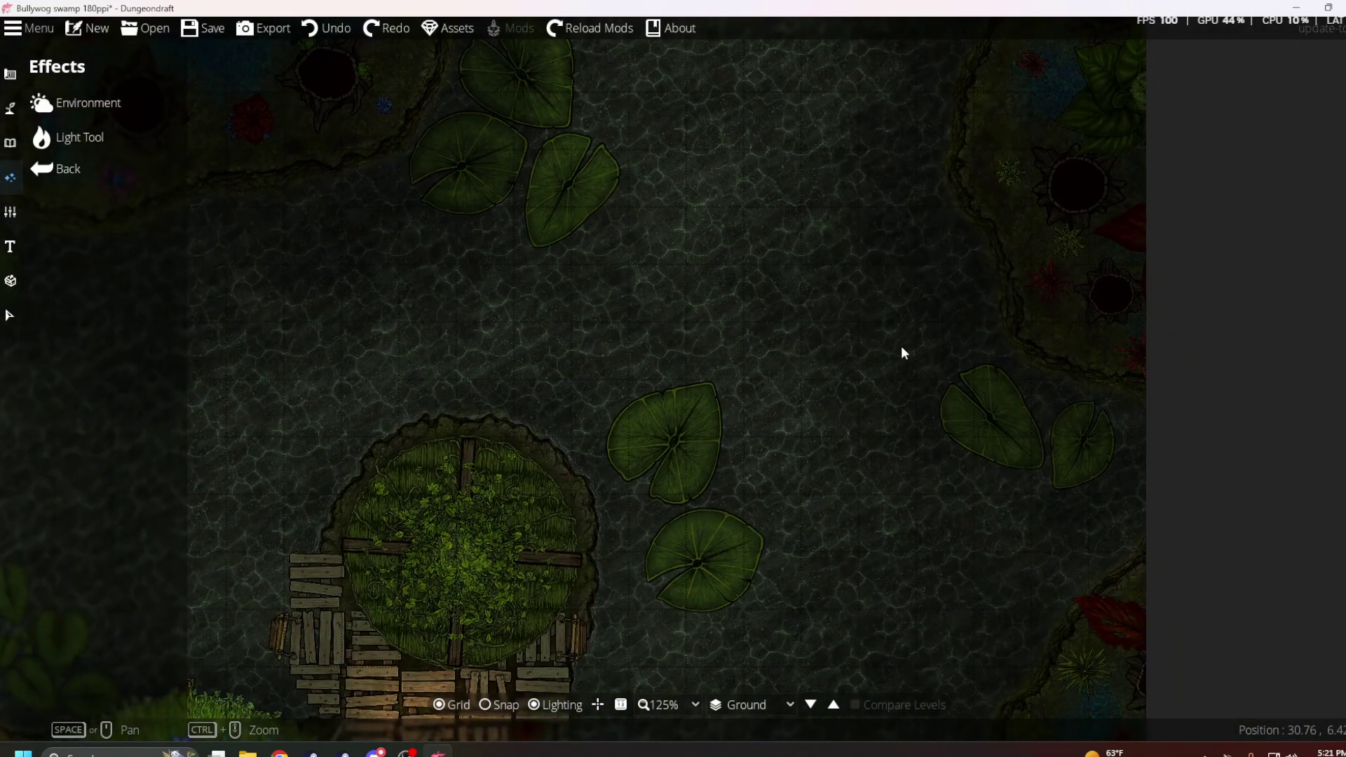
left_click_drag(817, 544, 838, 377)
scroll(839, 377, "down", 1)
left_click_drag(722, 566, 717, 322)
scroll(718, 322, "down", 1)
left_click_drag(721, 526, 823, 228)
left_click_drag(580, 513, 820, 457)
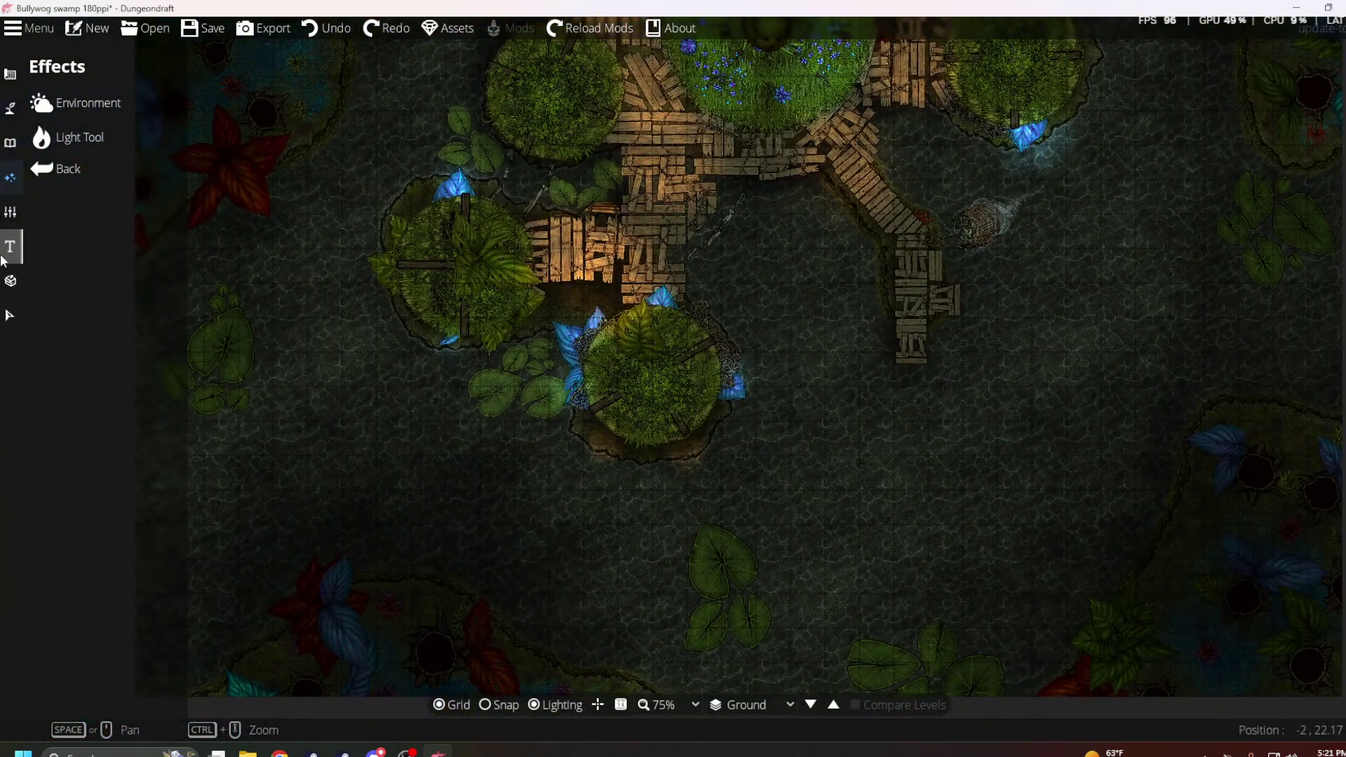
Open the prefabs and switch from the Examples set to the Swamp set
left_click(10, 212)
left_click(10, 245)
left_click(10, 281)
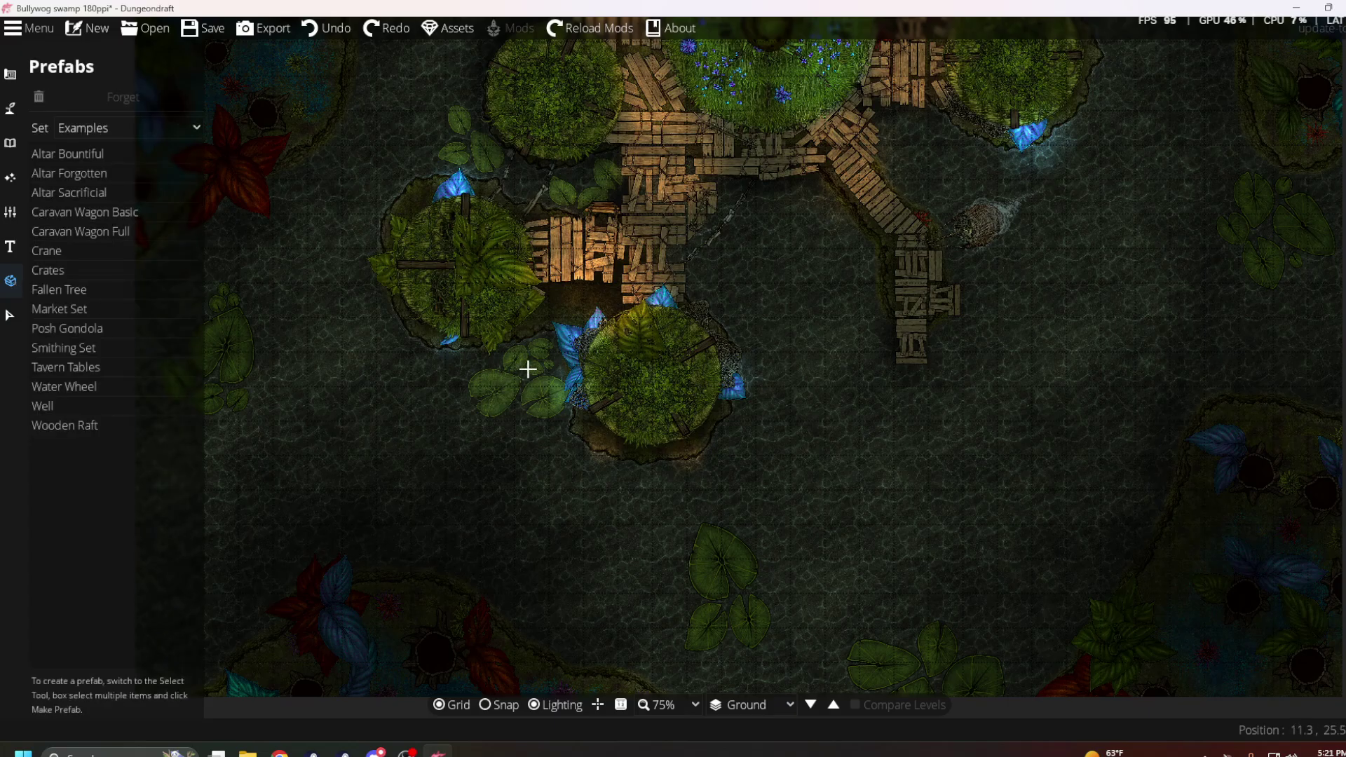
scroll(811, 426, "up", 1)
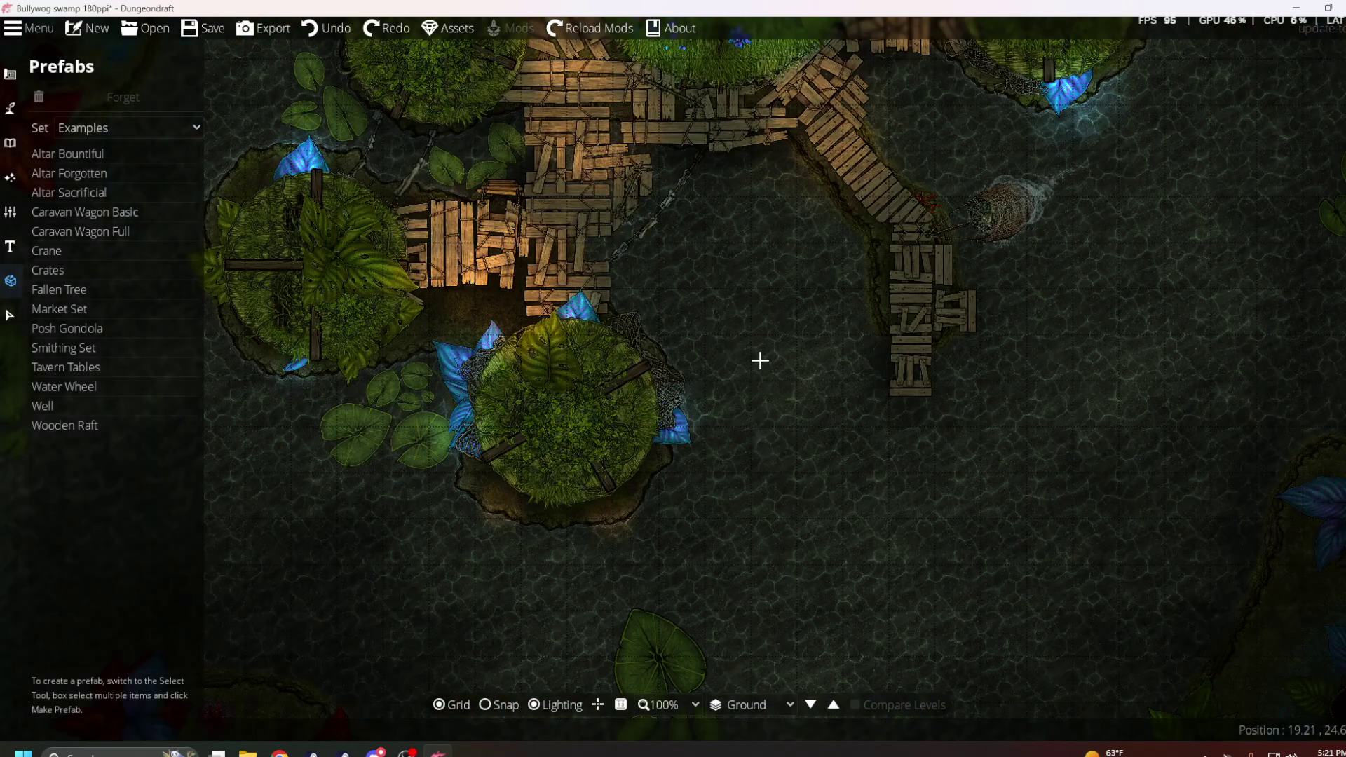
scroll(760, 360, "up", 2)
scroll(878, 415, "down", 2)
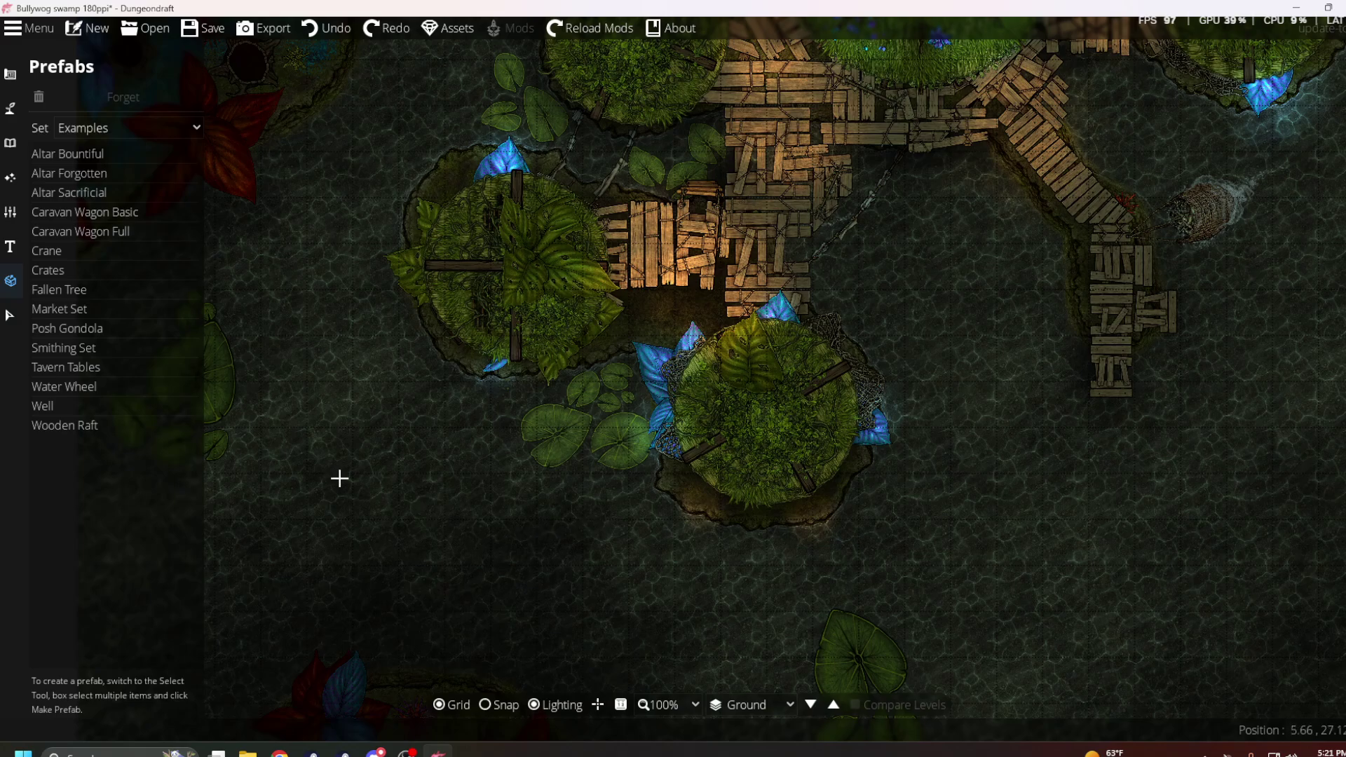
left_click_drag(425, 519, 514, 441)
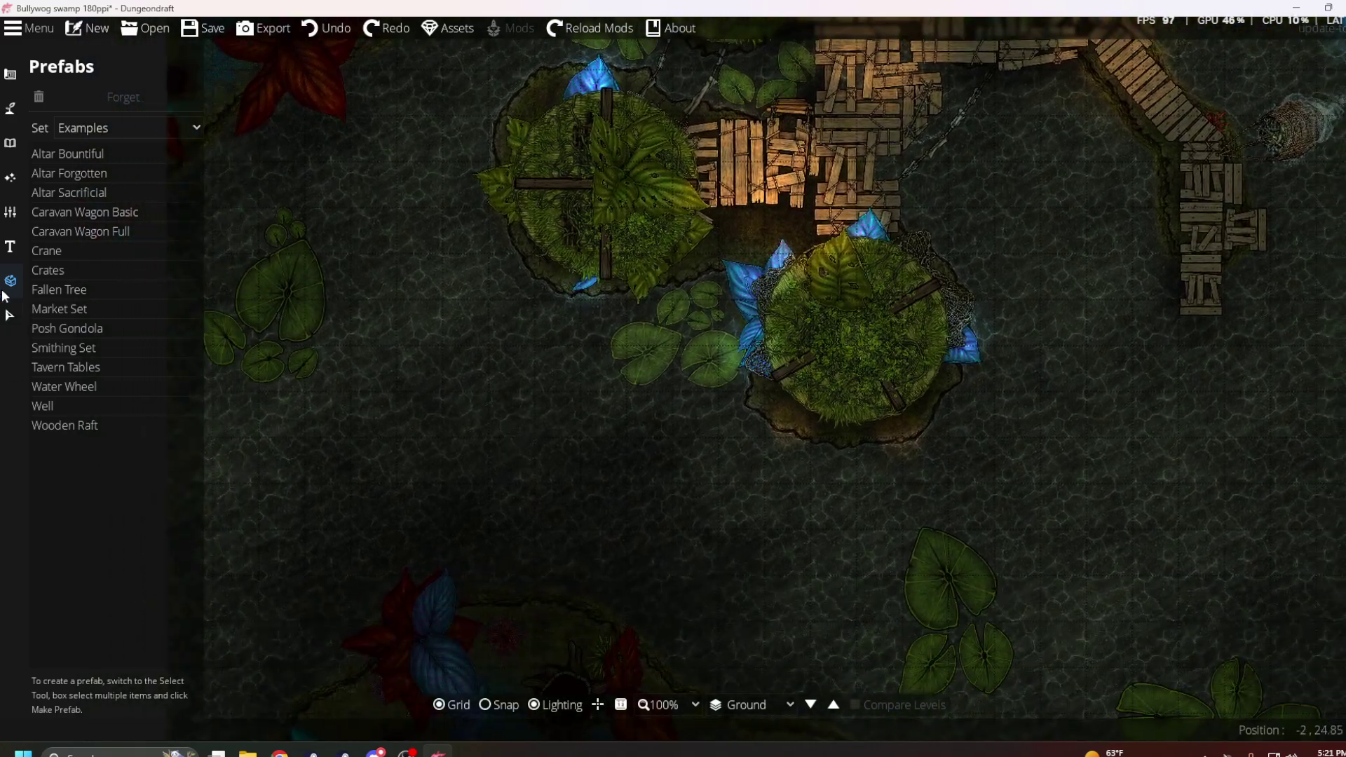
left_click(85, 128)
left_click(105, 173)
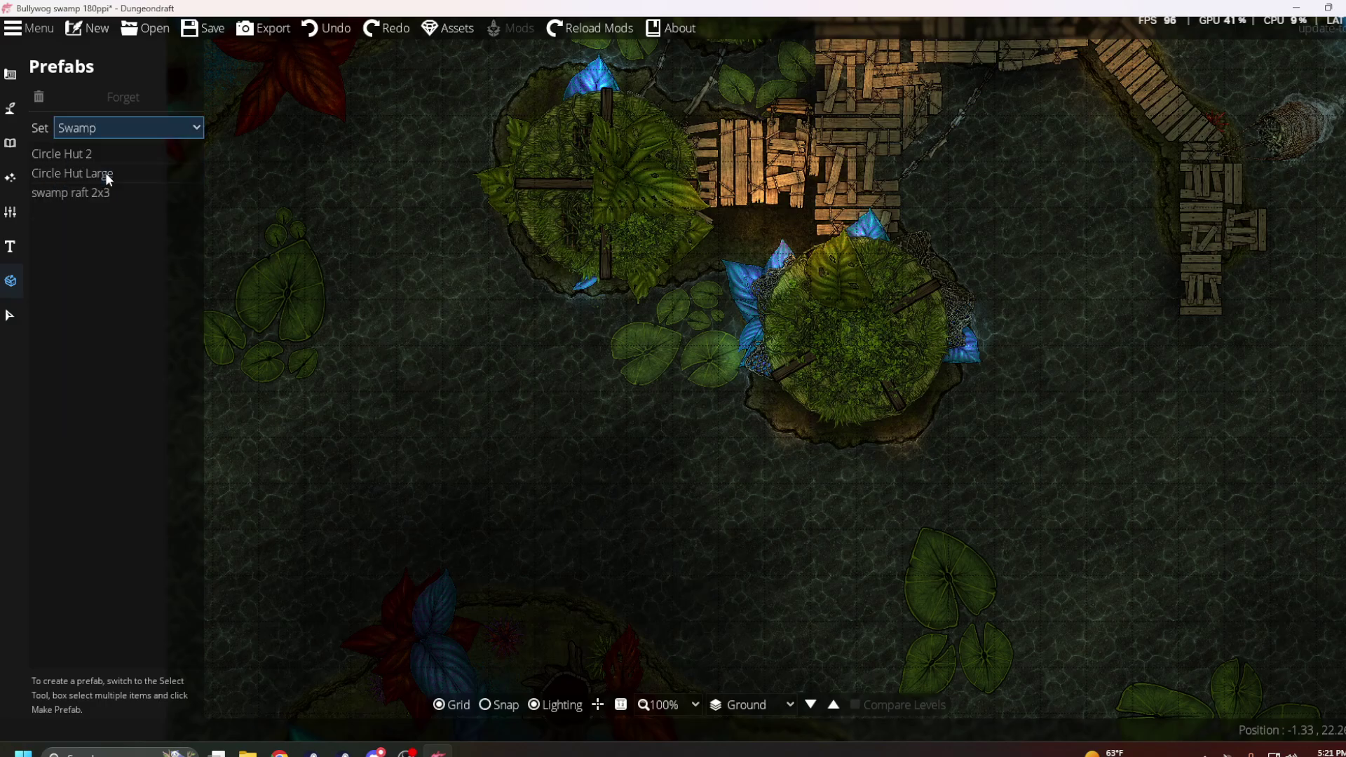
Place the swamp raft 2x3 prefab in the open water east of the southern hut, with the grid shown
left_click_drag(469, 368, 333, 541)
scroll(589, 451, "down", 1)
key("g")
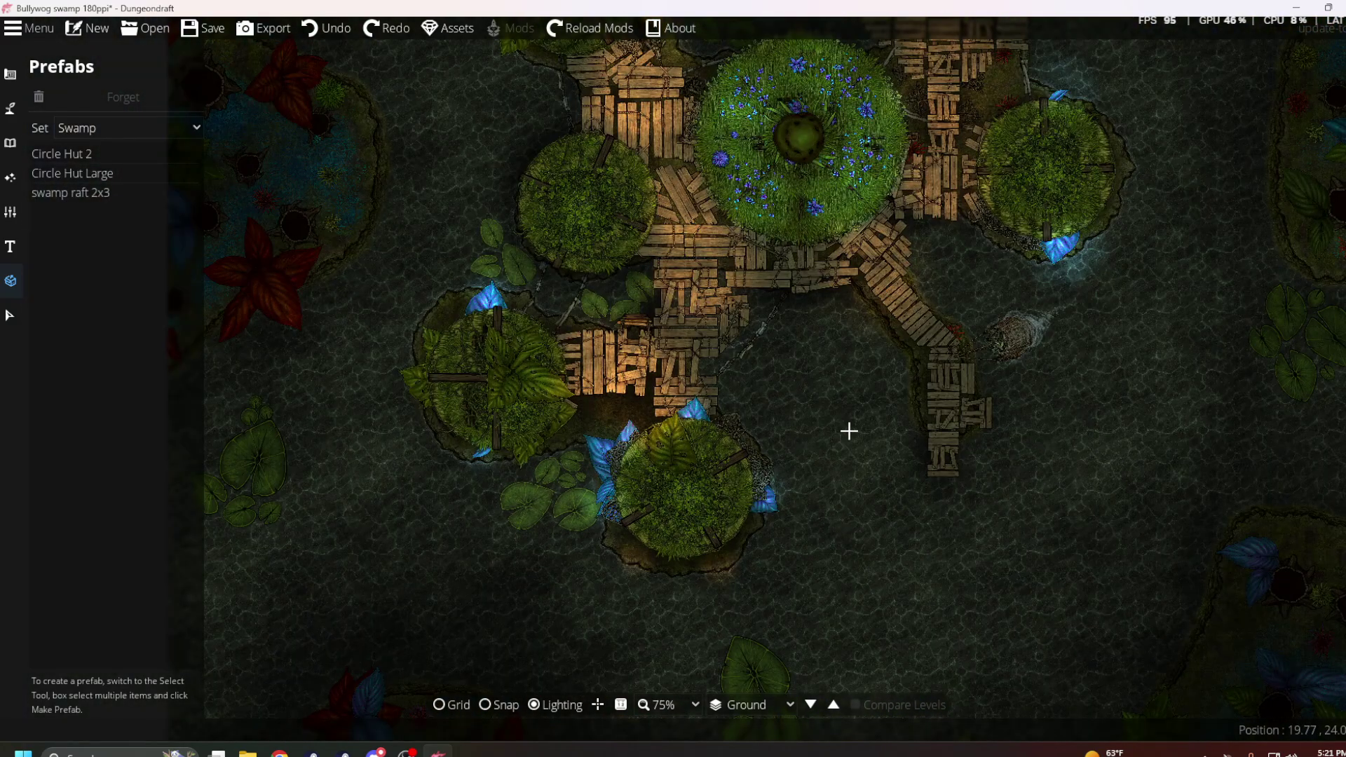
left_click_drag(849, 431, 696, 489)
left_click(91, 192)
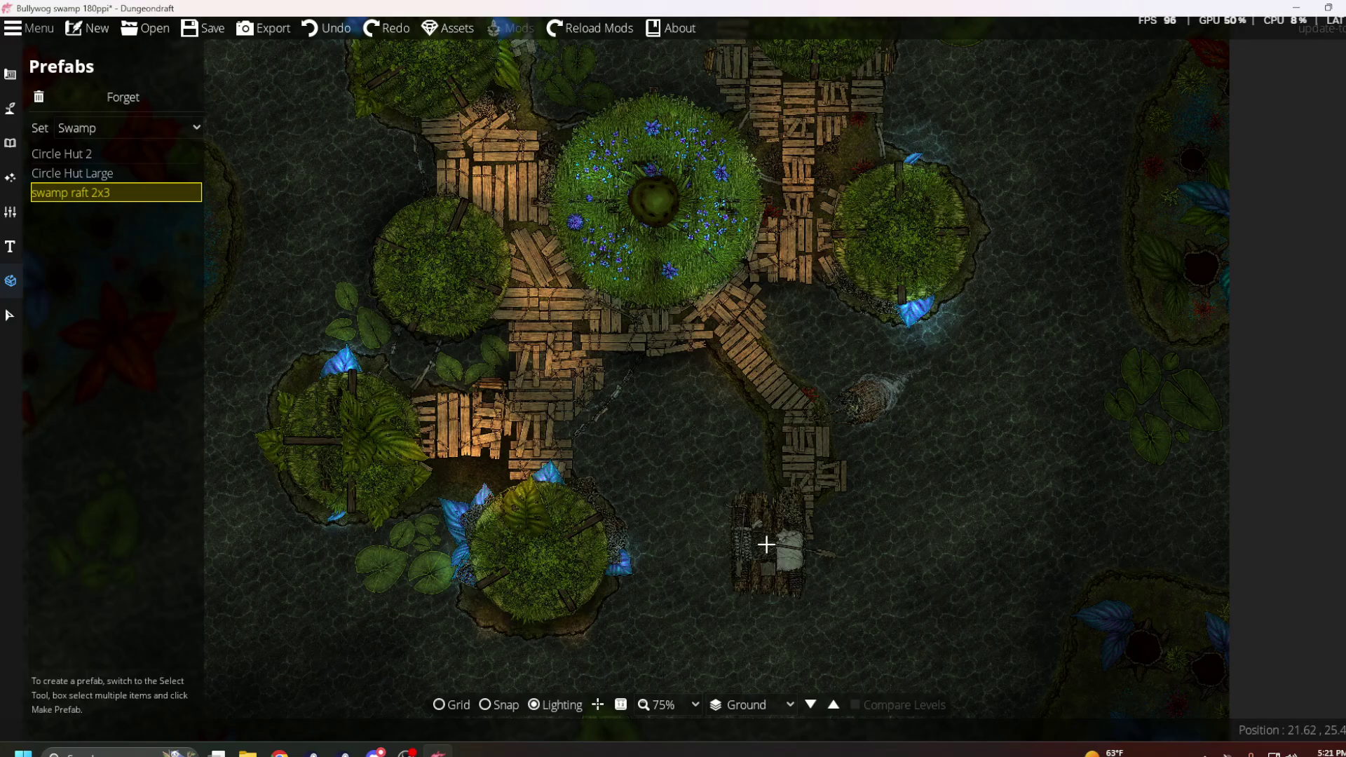
scroll(766, 544, "up", 5)
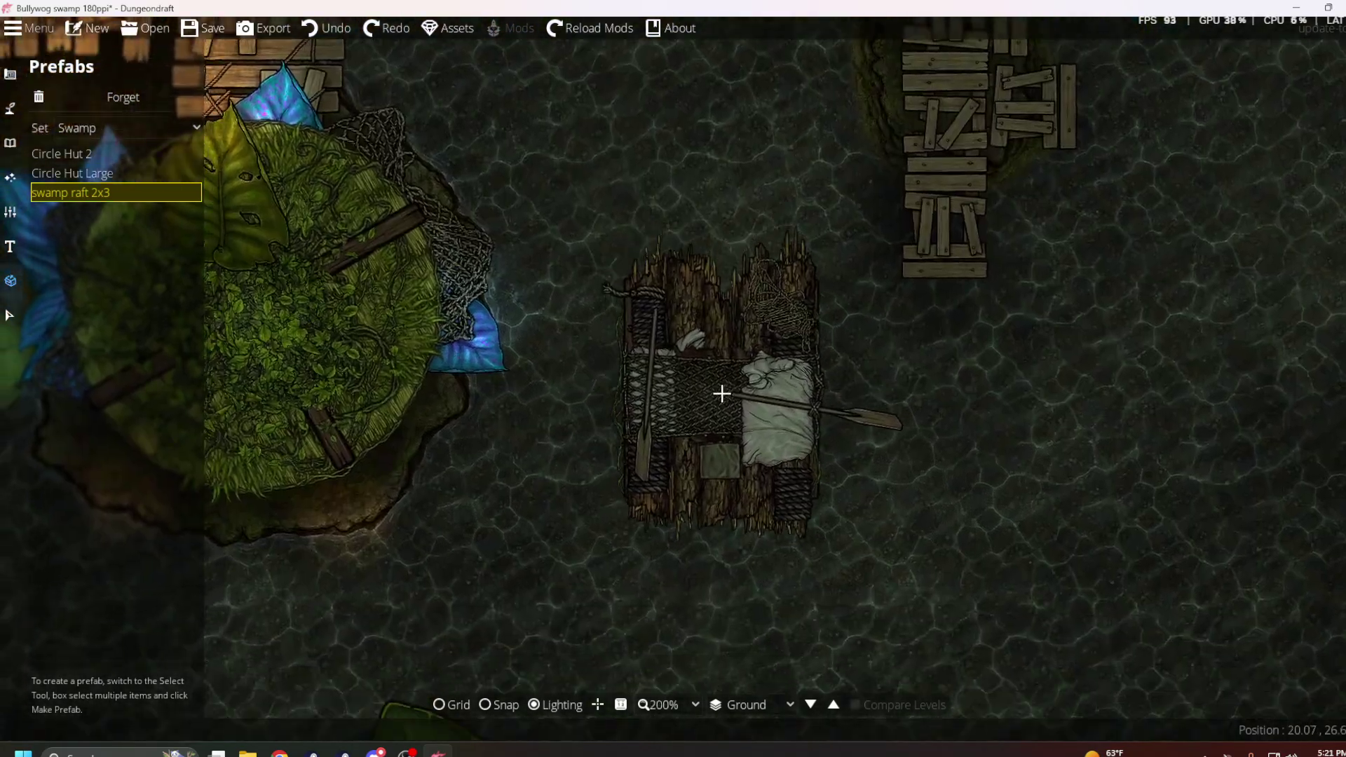
key("g")
left_click(724, 465)
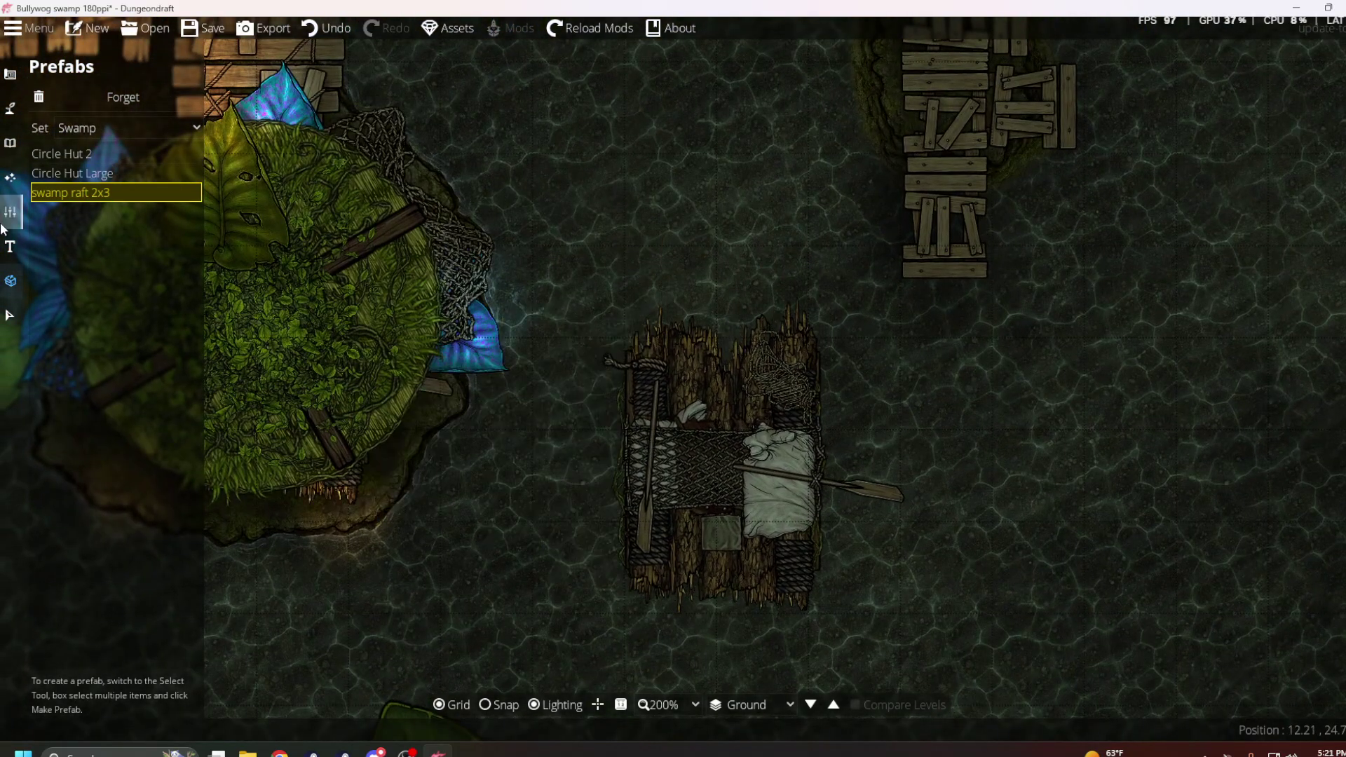
left_click(10, 211)
Examine the placed raft up close, and hide the grid to inspect the light sources around the huts and walkways
scroll(719, 466, "up", 1)
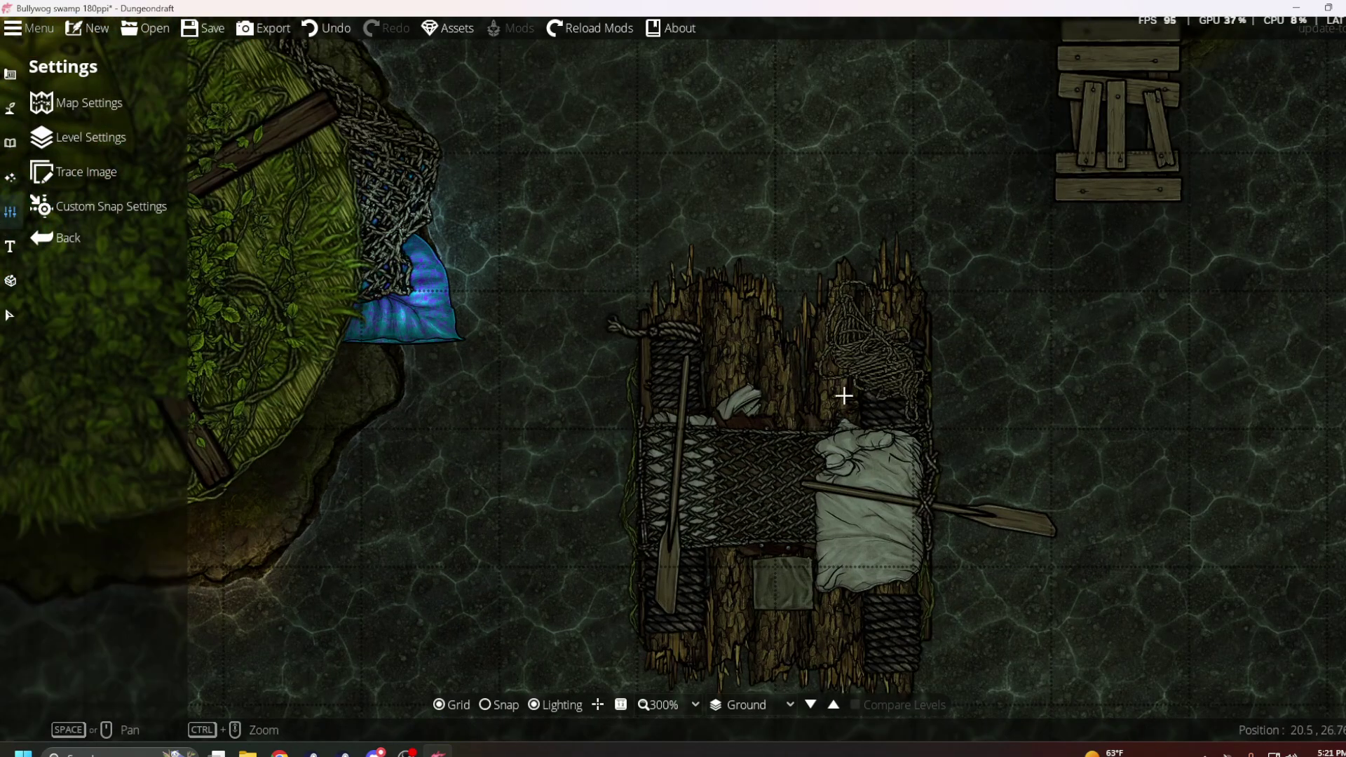
scroll(833, 454, "down", 2)
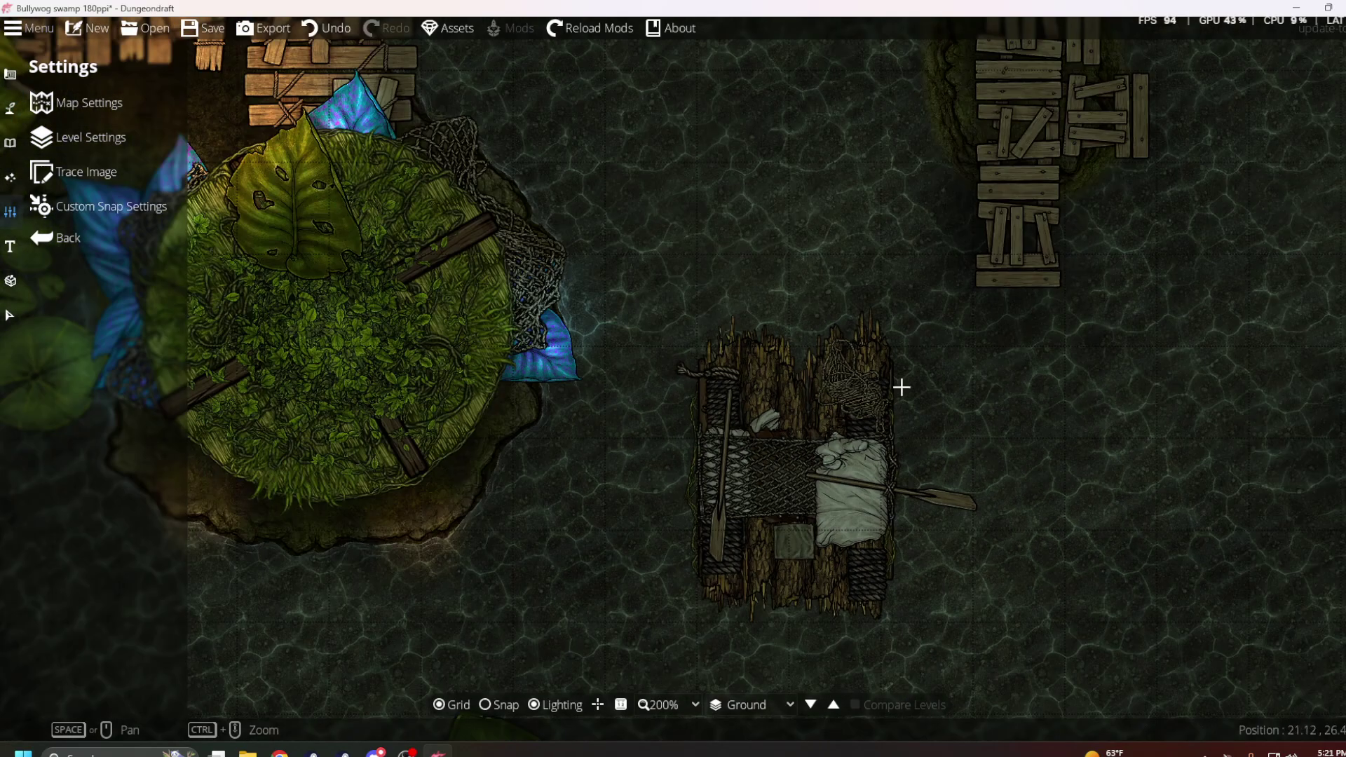
scroll(901, 387, "down", 4)
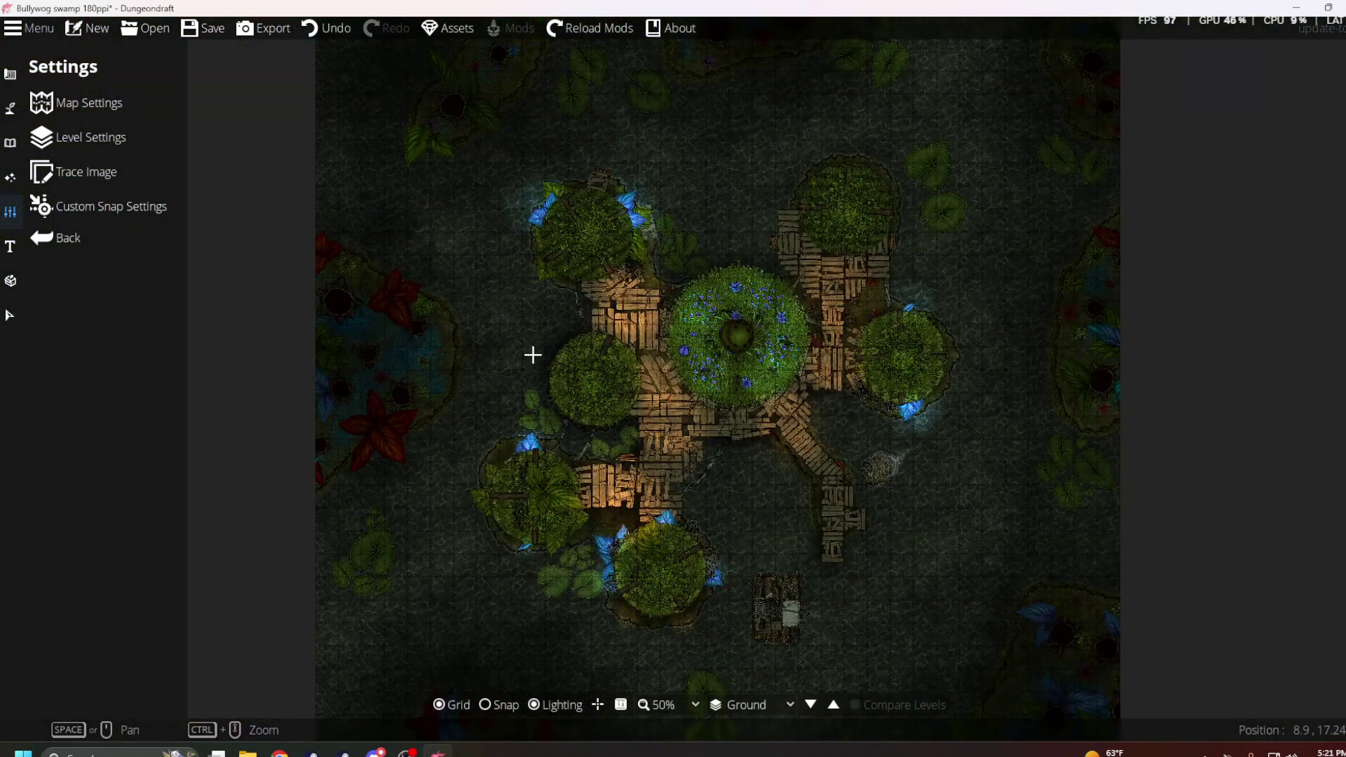
key("g")
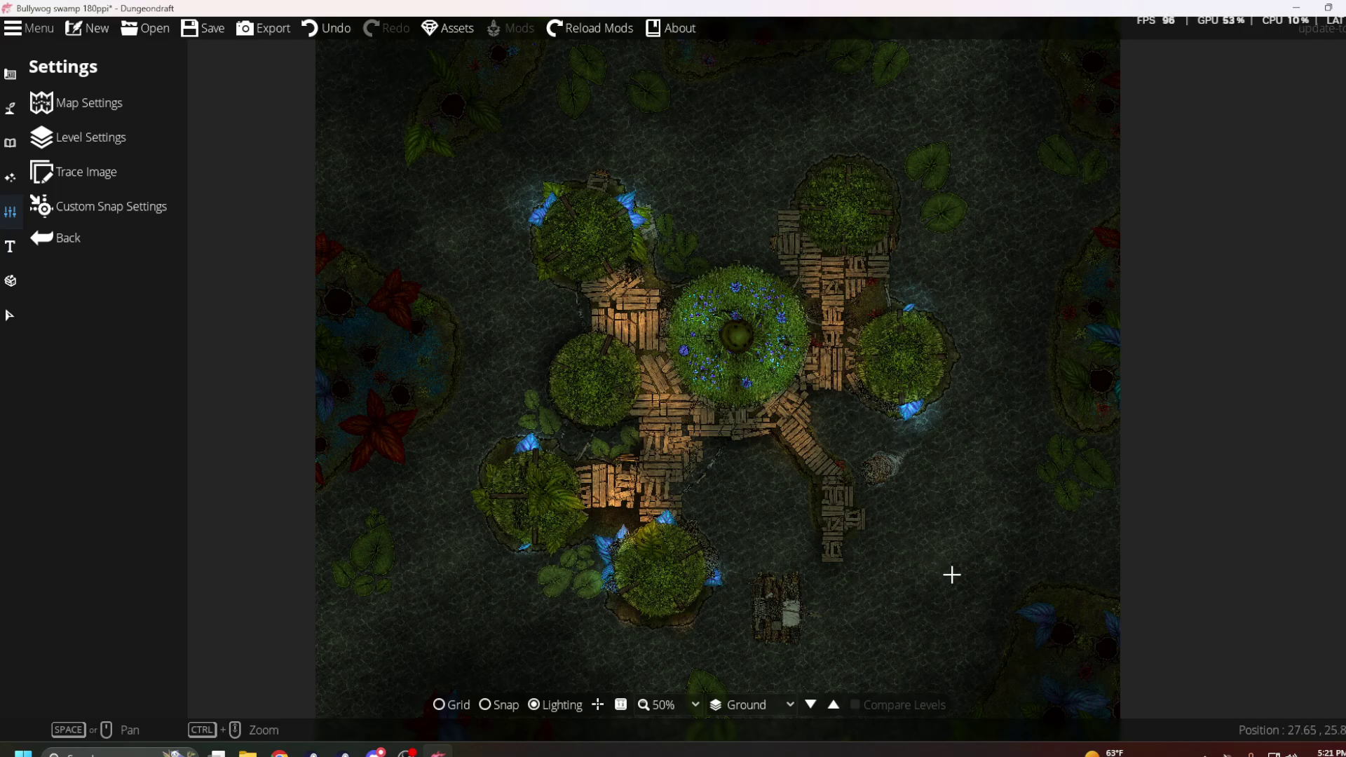
scroll(953, 574, "up", 2)
left_click(10, 314)
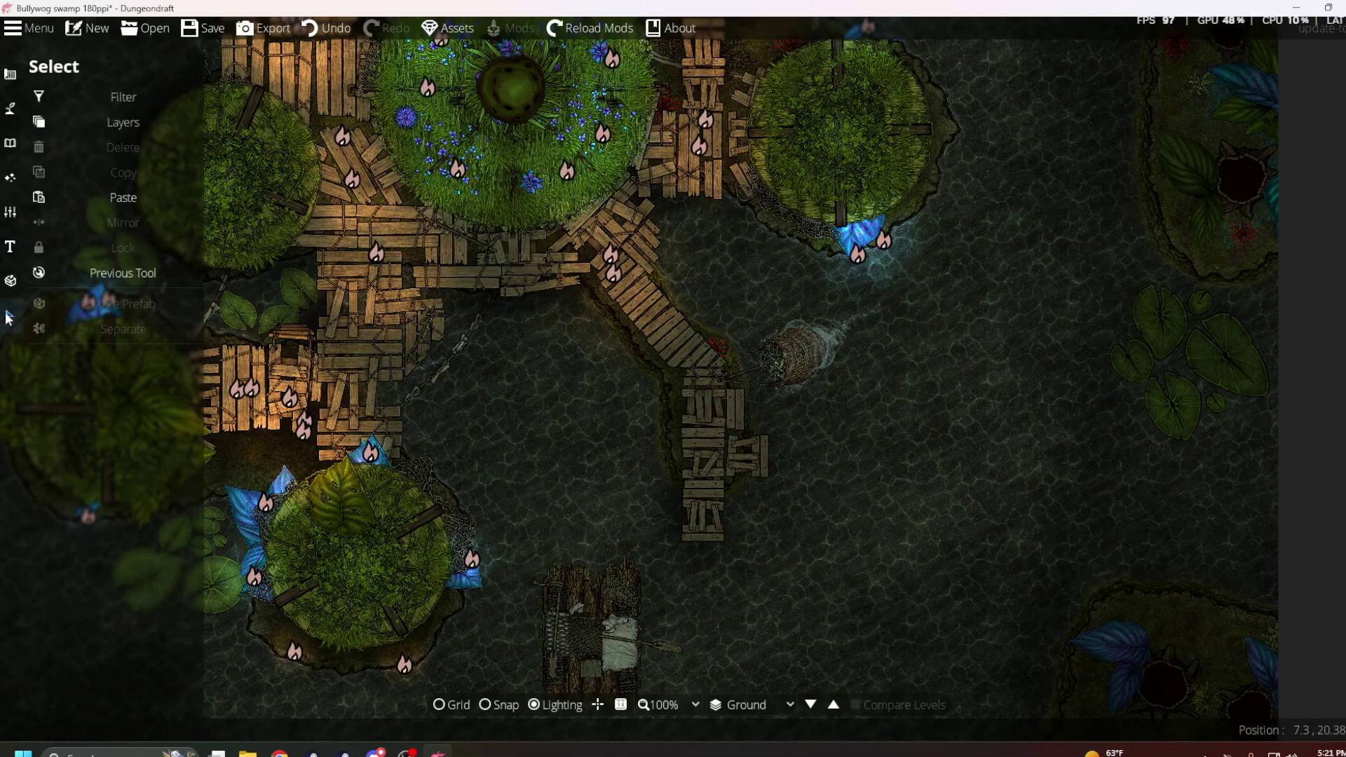
left_click_drag(725, 317, 885, 575)
scroll(1206, 270, "down", 1)
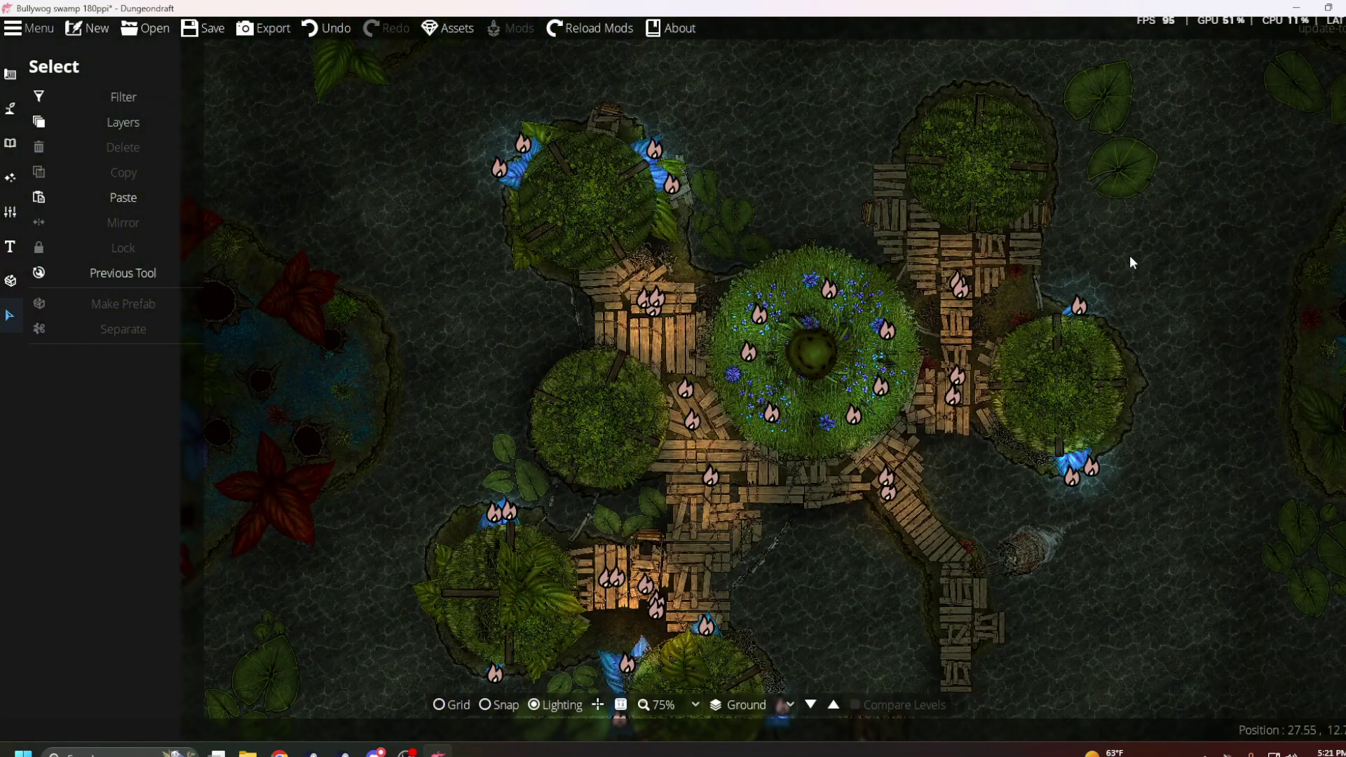
left_click_drag(1000, 242, 895, 376)
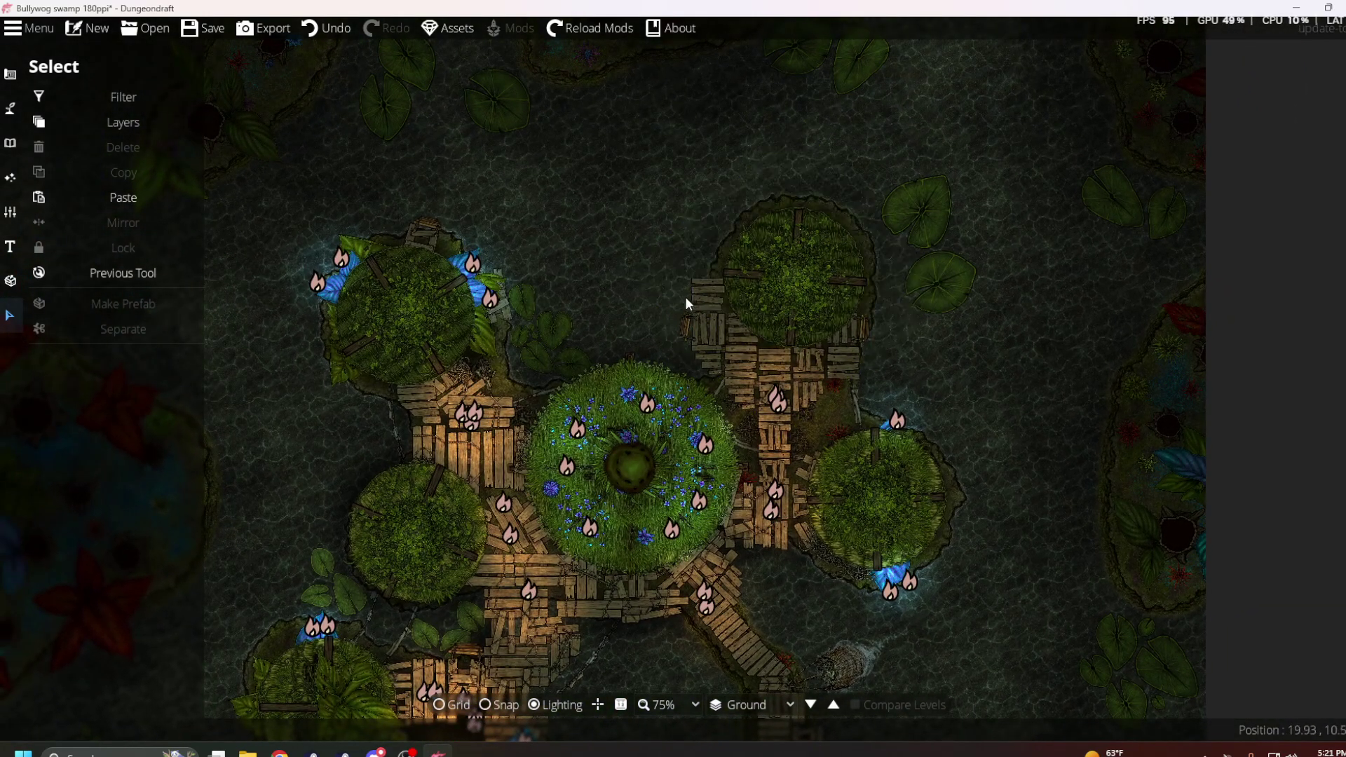
scroll(686, 302, "down", 1)
Review the huts, walkways and raft without the light markers, ending on an overview of the whole swamp map
left_click(10, 212)
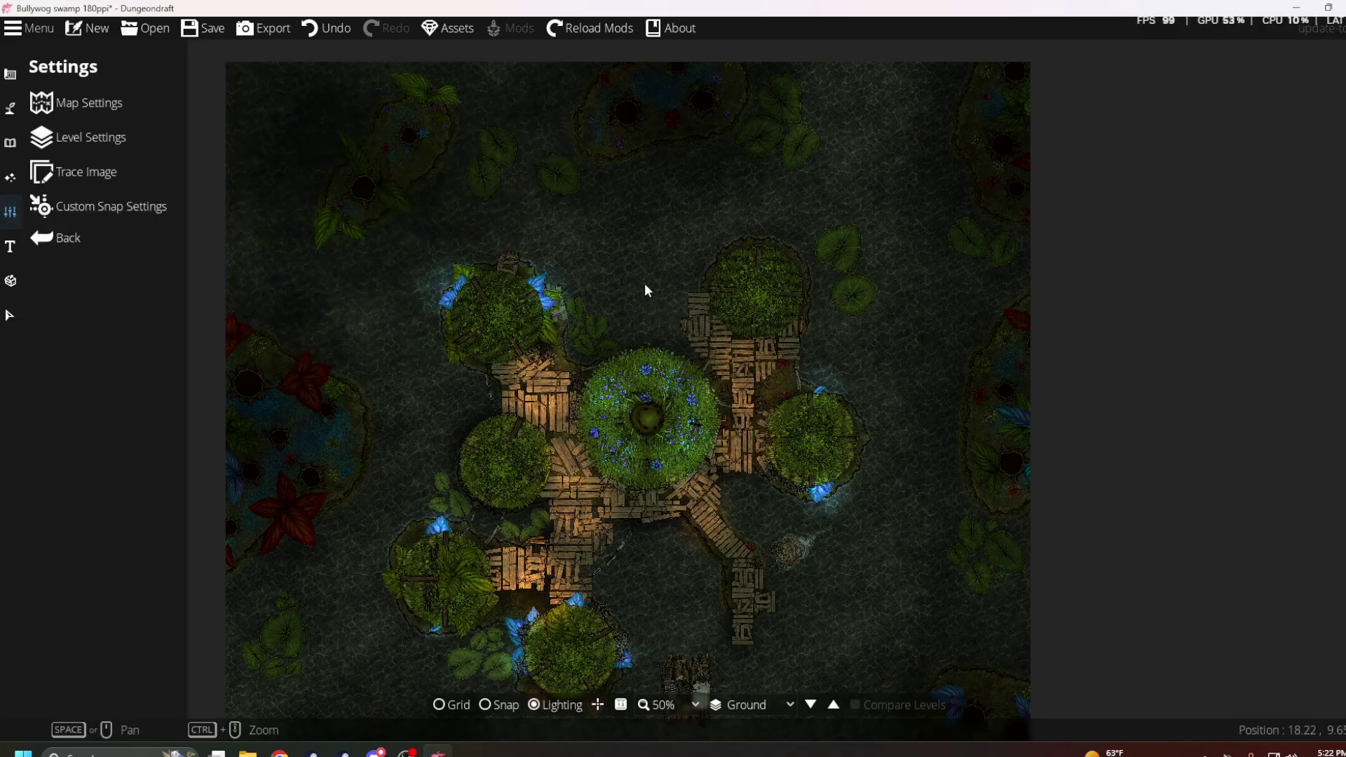
scroll(641, 295, "up", 2)
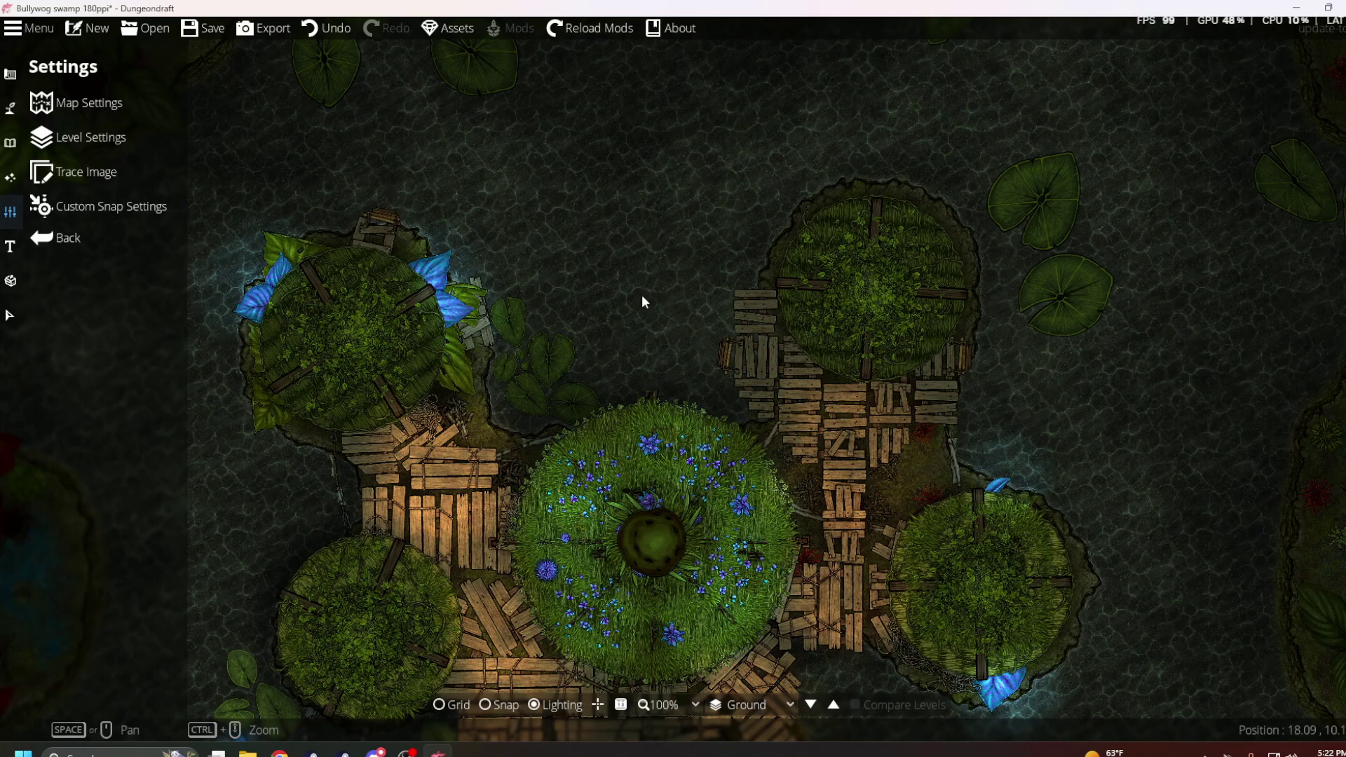
left_click_drag(921, 481, 964, 281)
scroll(721, 425, "down", 1)
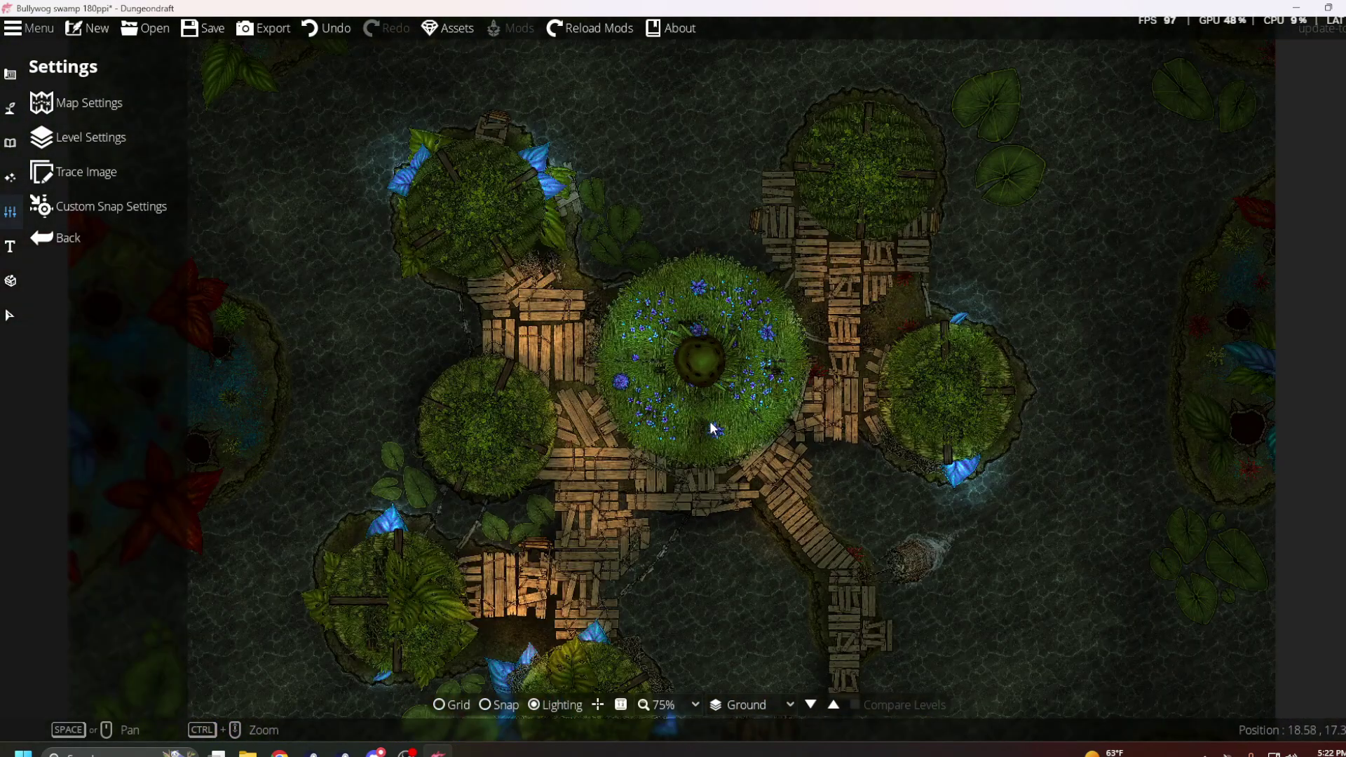
left_click_drag(442, 459, 559, 393)
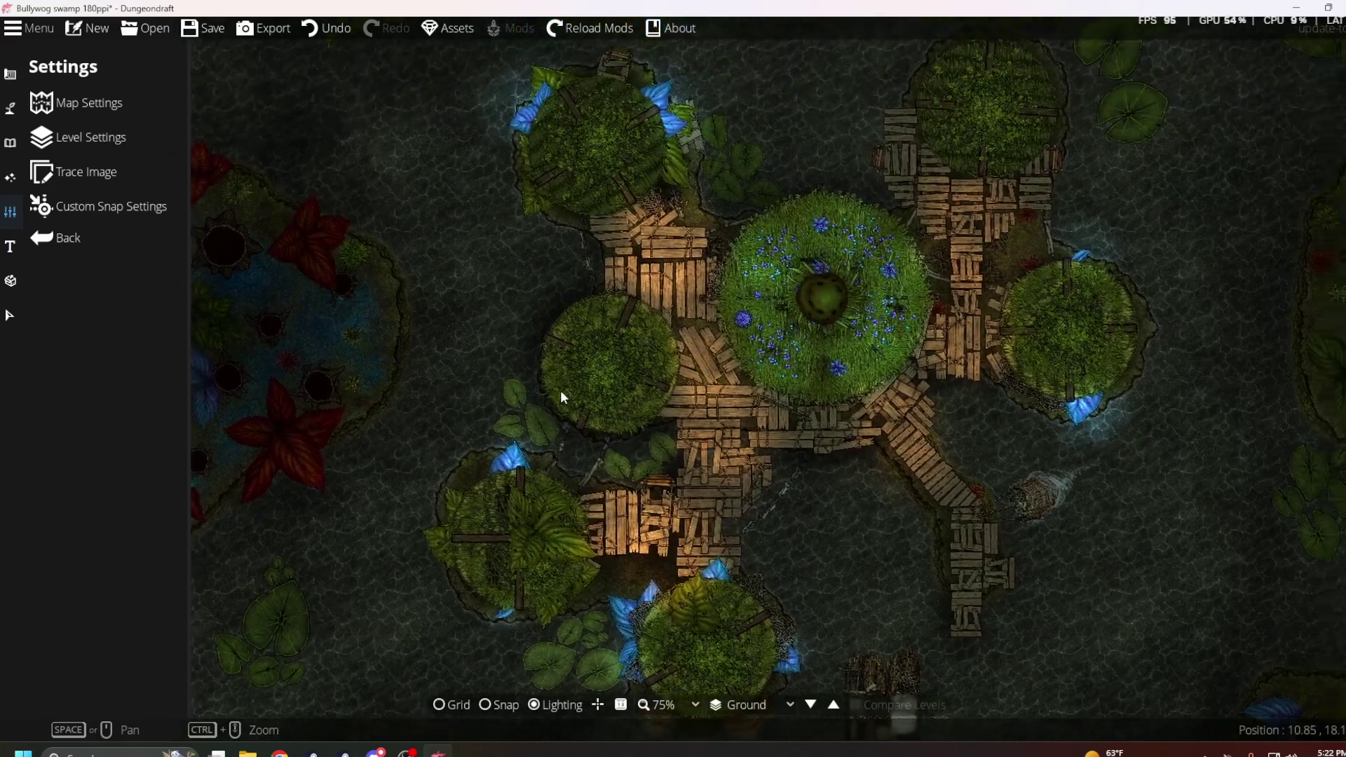
scroll(769, 407, "down", 1)
left_click_drag(900, 418, 815, 630)
left_click_drag(796, 393, 872, 420)
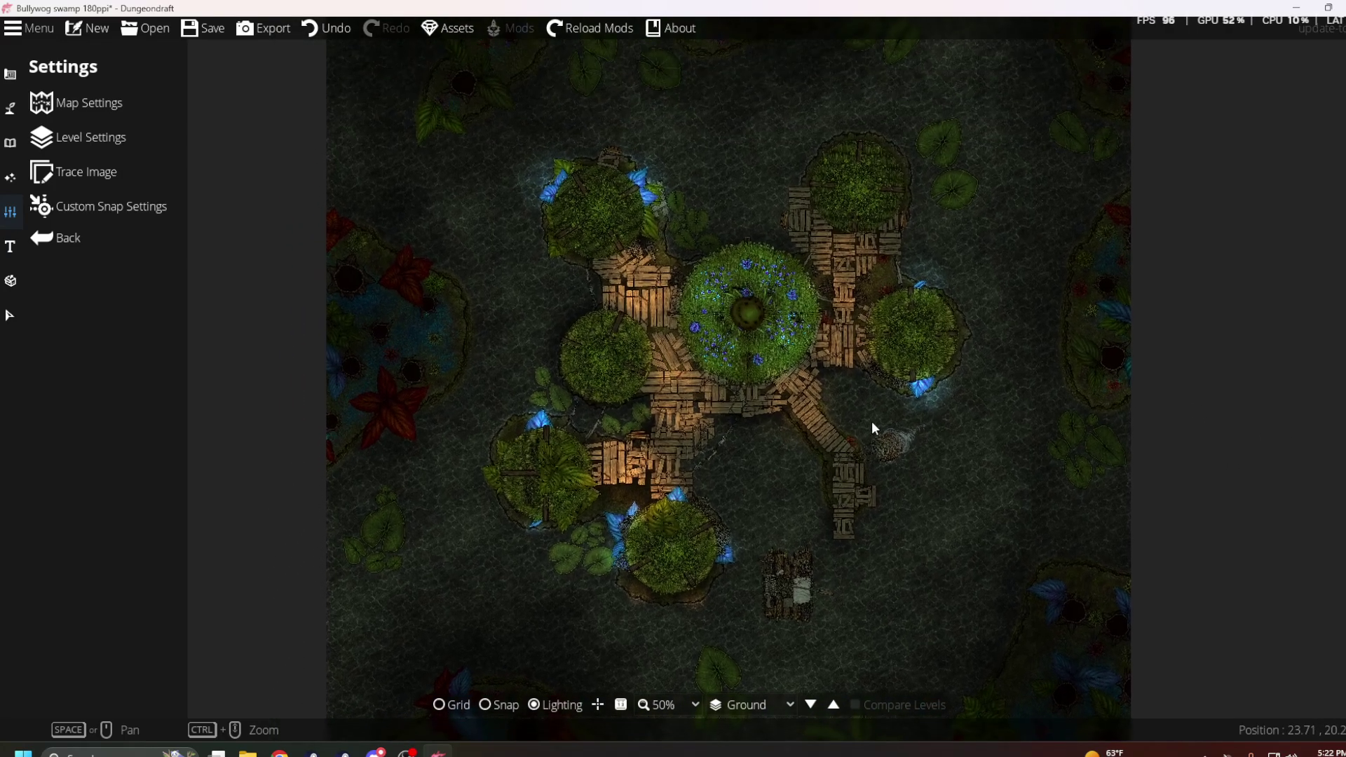
scroll(874, 402, "down", 2)
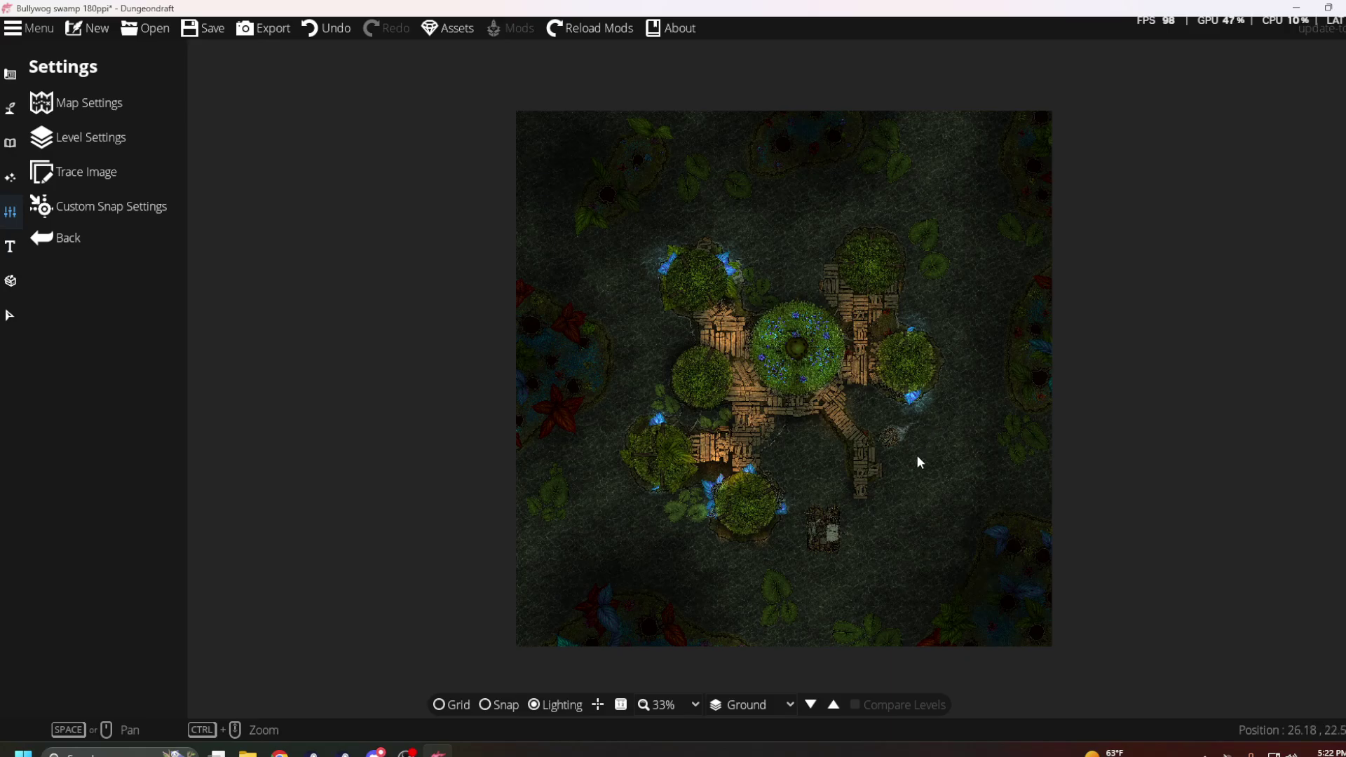